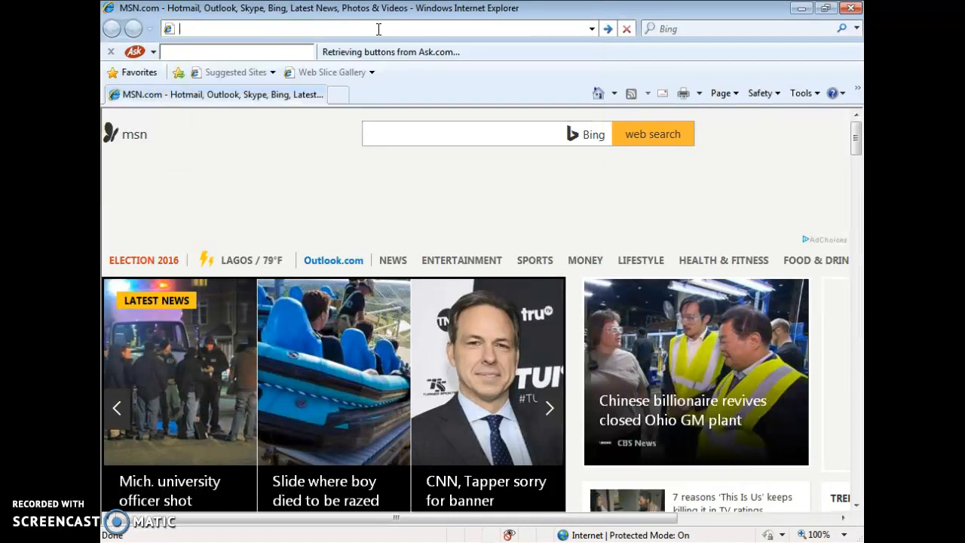
pyautogui.write('a')
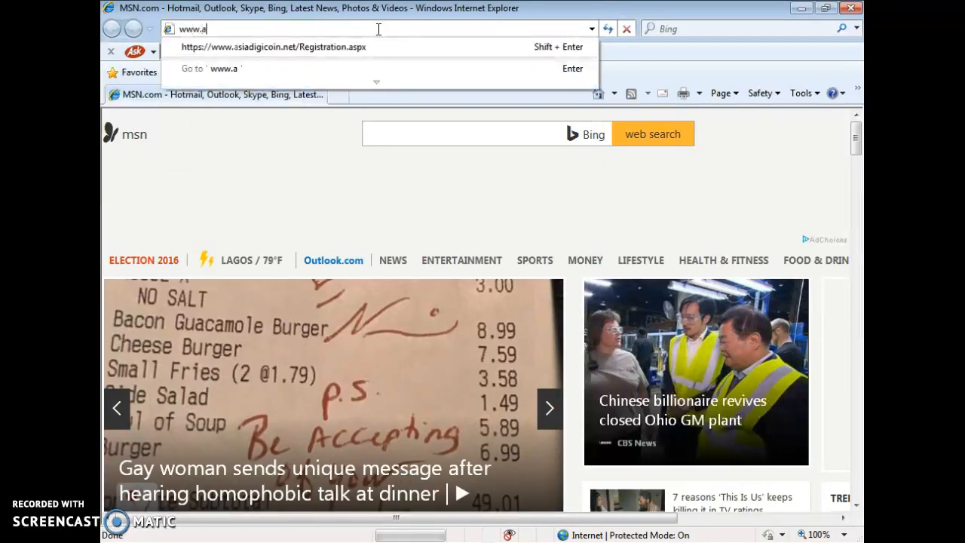
pyautogui.write('siadigiv')
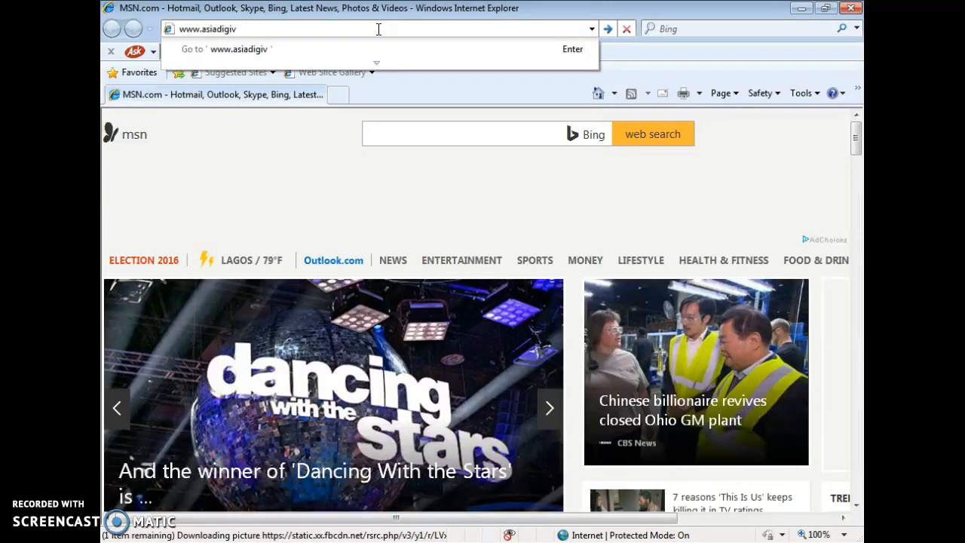
pyautogui.press('BackSpace')
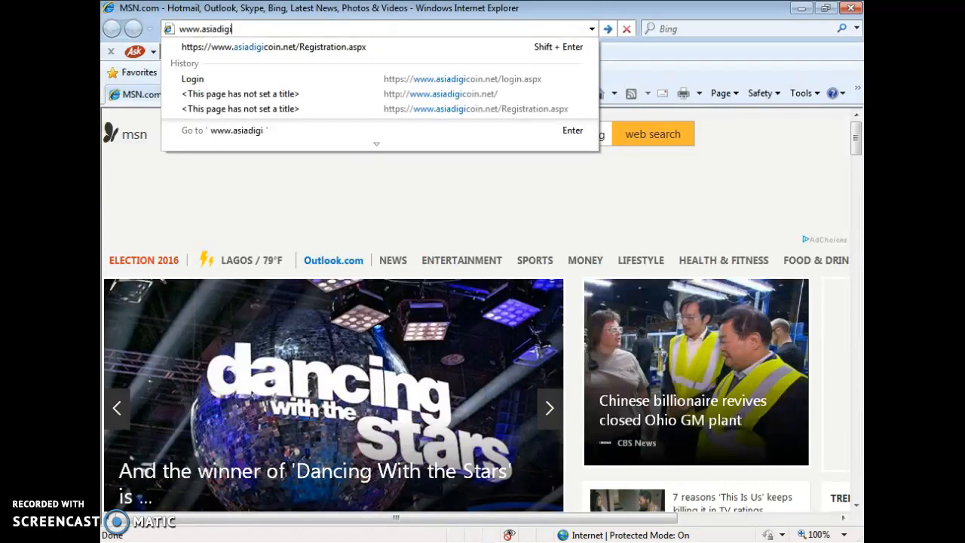
pyautogui.write('coin.et')
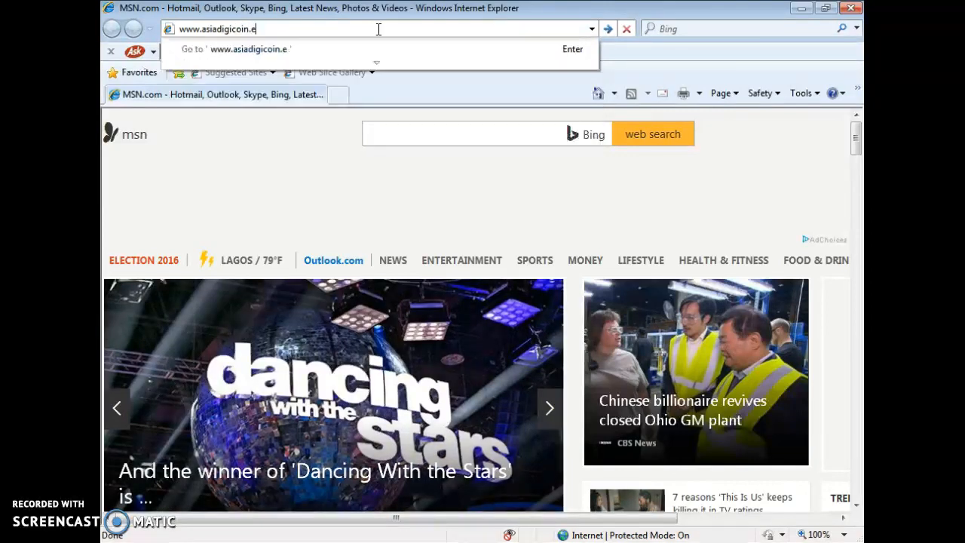
pyautogui.press('BackSpace')
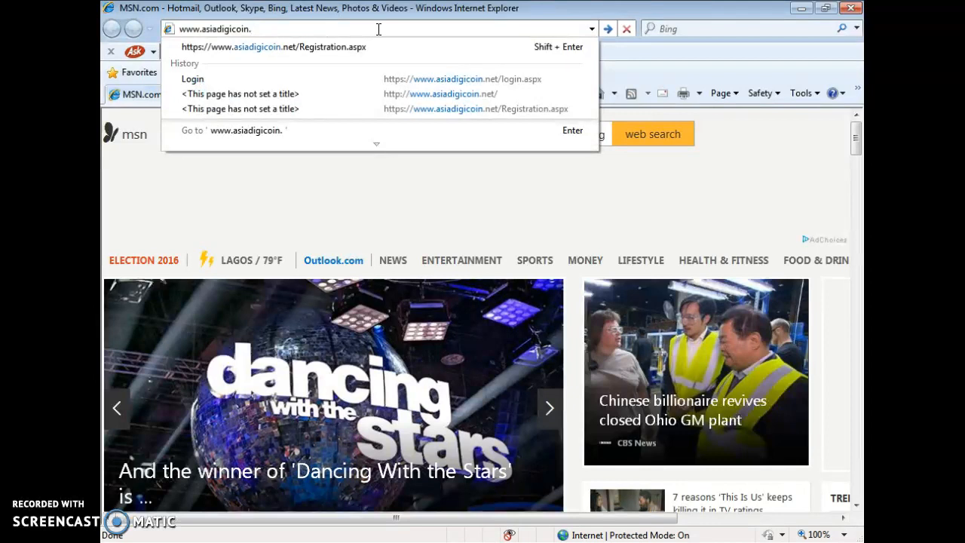
pyautogui.write('net')
pyautogui.press('Return')
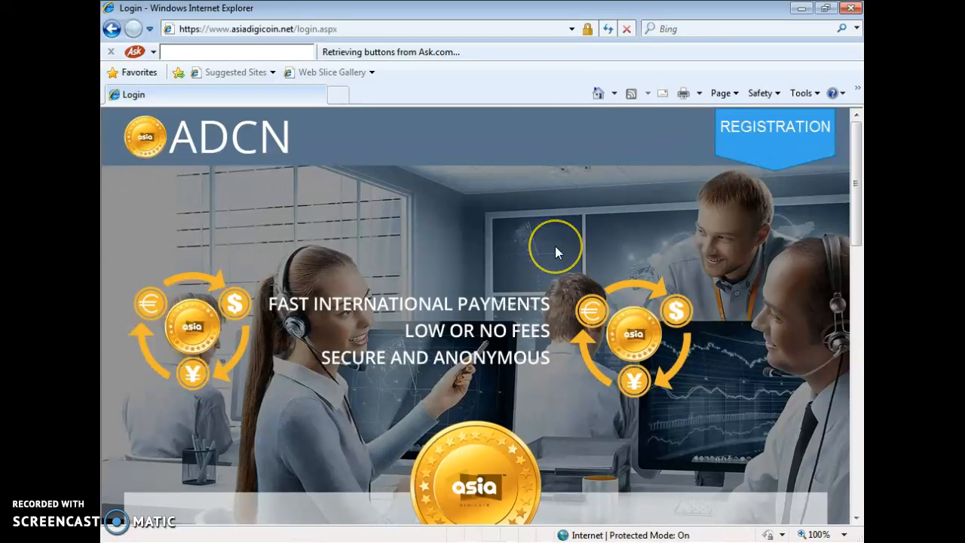
# Scroll through the ADCN login page, then follow the REGISTRATION banner
pyautogui.scroll(-5, 555, 246)
pyautogui.scroll(-5, 555, 253)
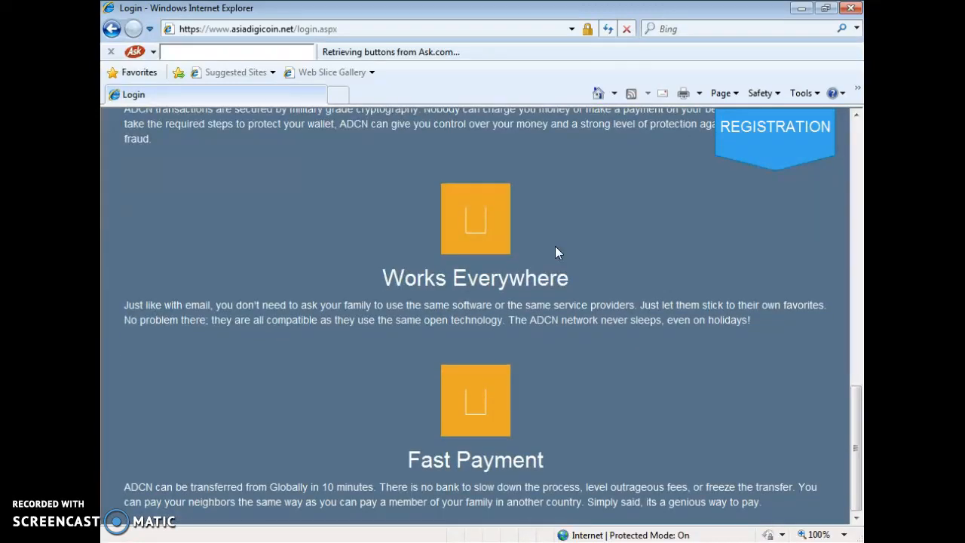
pyautogui.scroll(5, 555, 252)
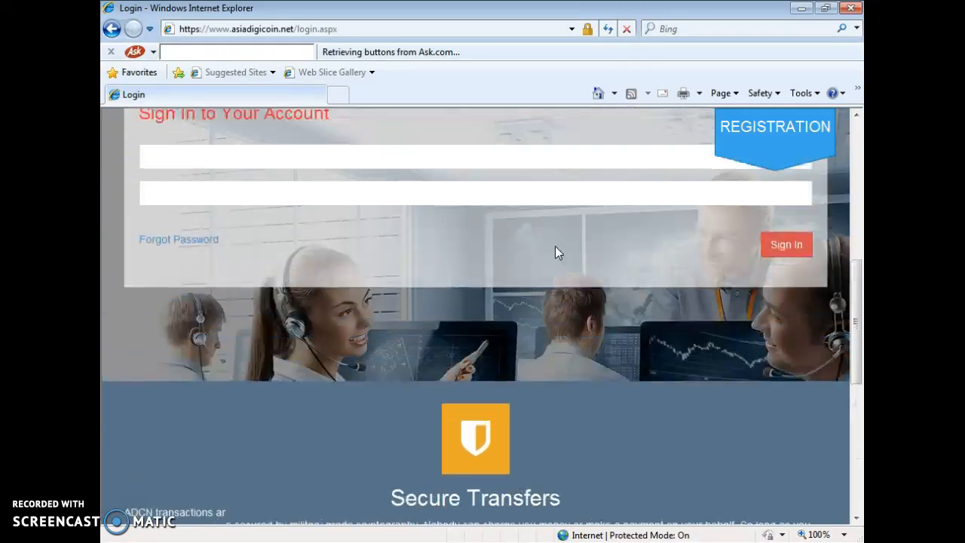
pyautogui.scroll(5, 555, 253)
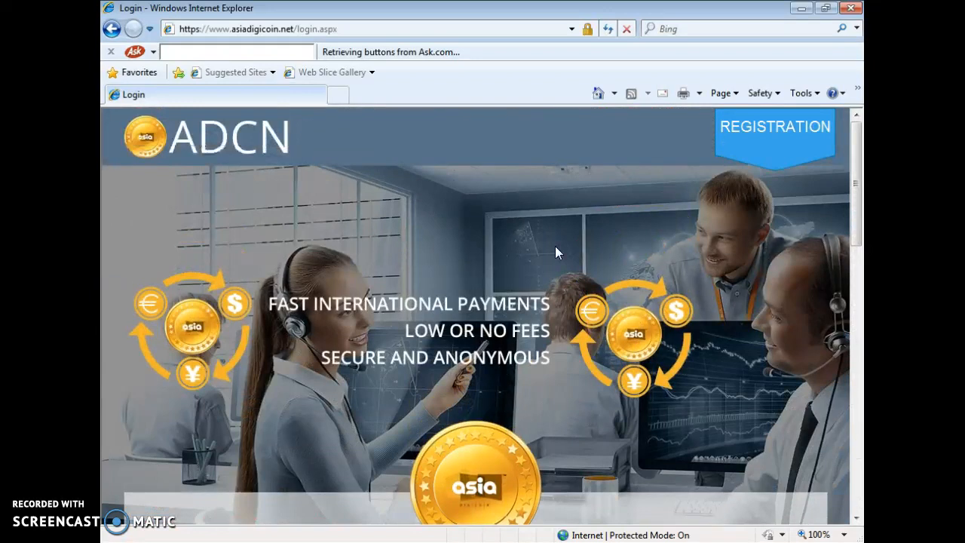
pyautogui.click(759, 133)
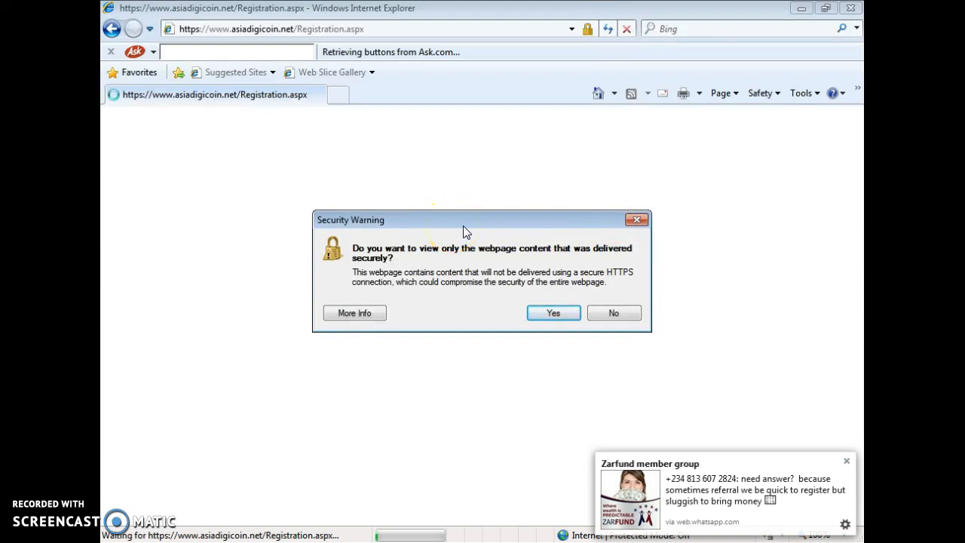
# Accept the security warning and scroll down to the registration form
pyautogui.click(543, 317)
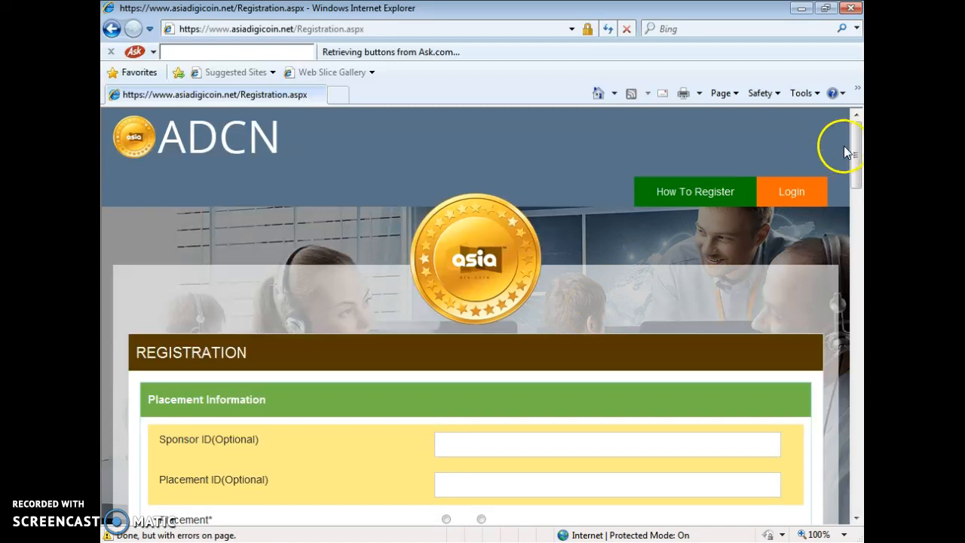
pyautogui.moveTo(855, 155); pyautogui.dragTo(853, 190)
# Enter the sponsor ID and the placement ID
pyautogui.click(665, 238)
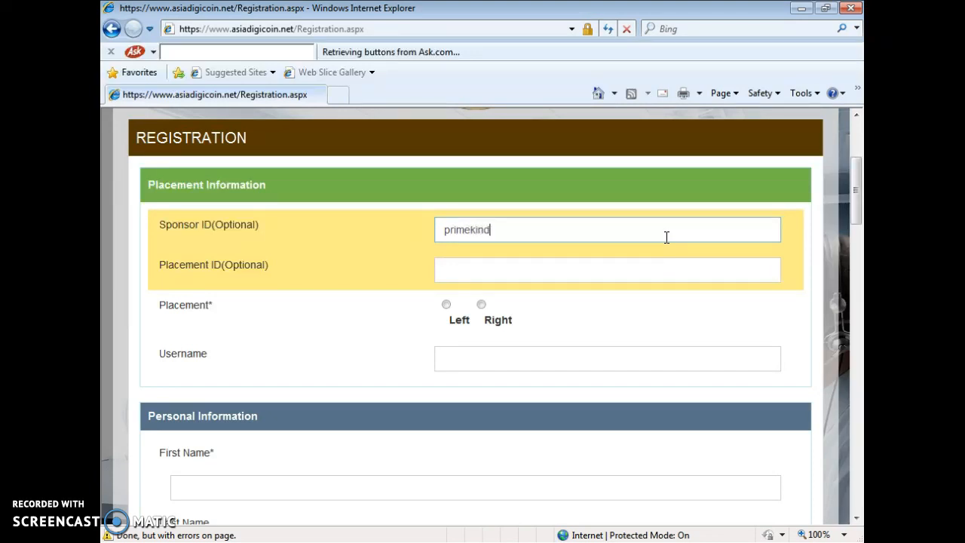
pyautogui.press('Tab')
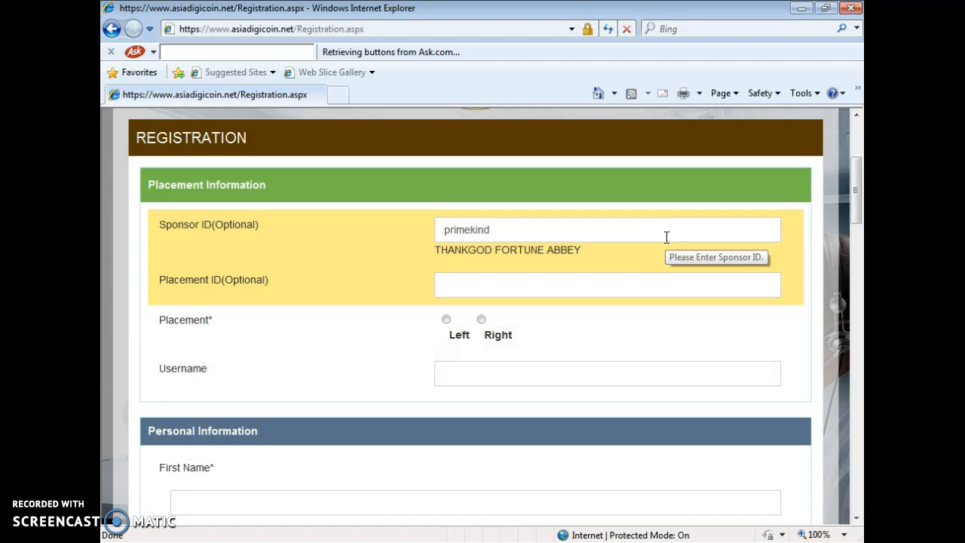
pyautogui.click(603, 279)
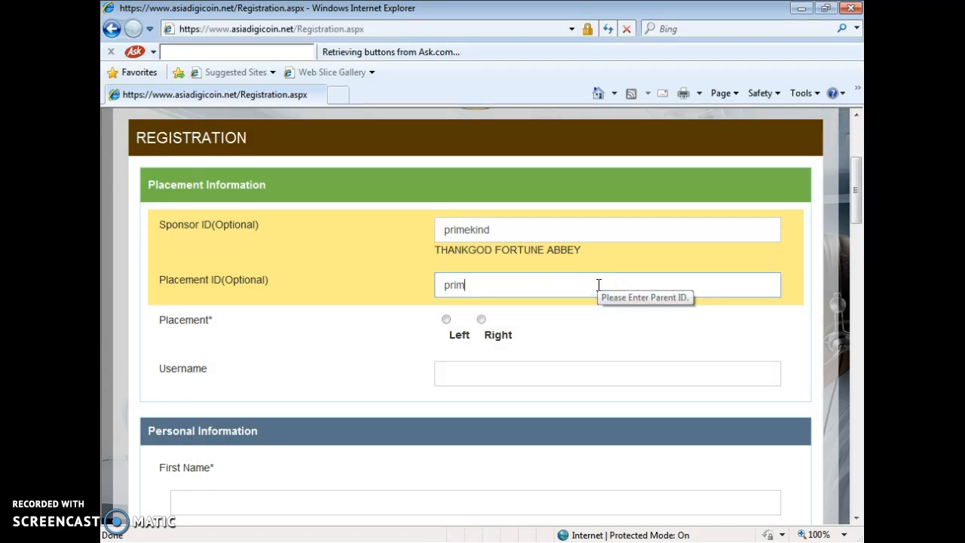
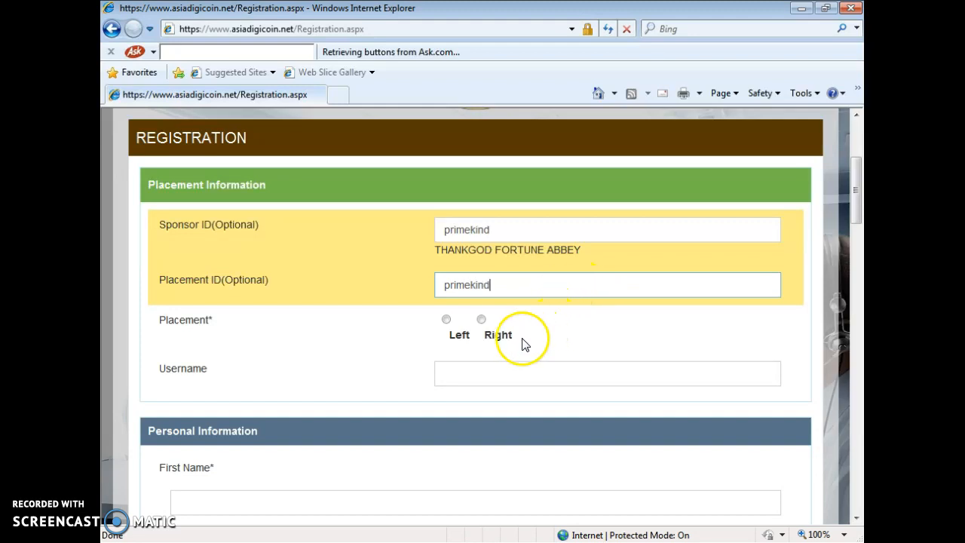
# Select the Right placement side and enter a username that is reported available
pyautogui.click(493, 338)
pyautogui.click(481, 319)
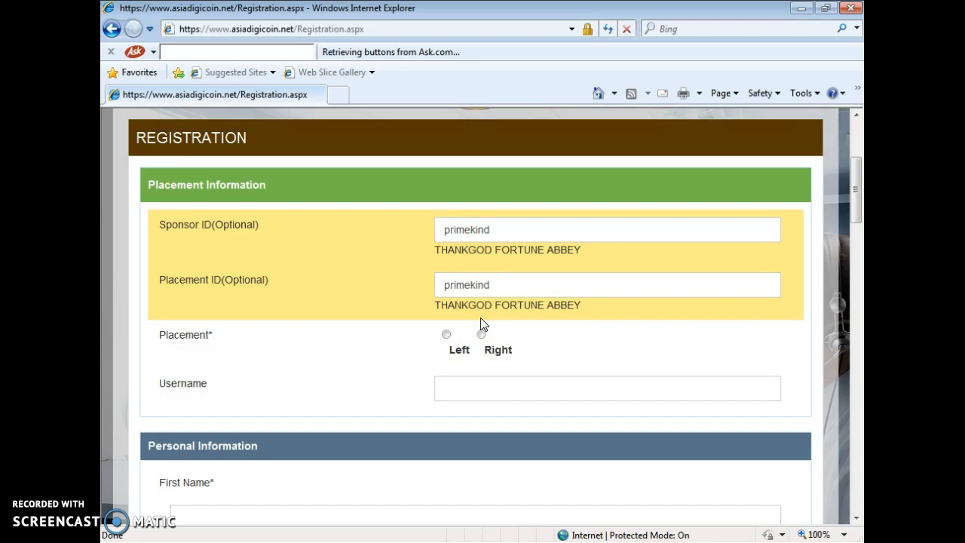
pyautogui.click(444, 335)
pyautogui.click(483, 338)
pyautogui.click(481, 335)
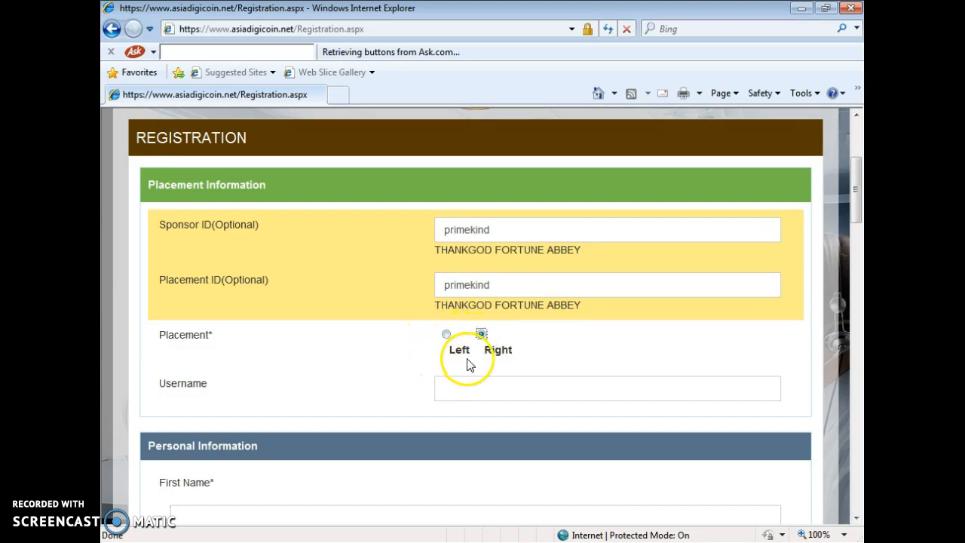
pyautogui.click(475, 384)
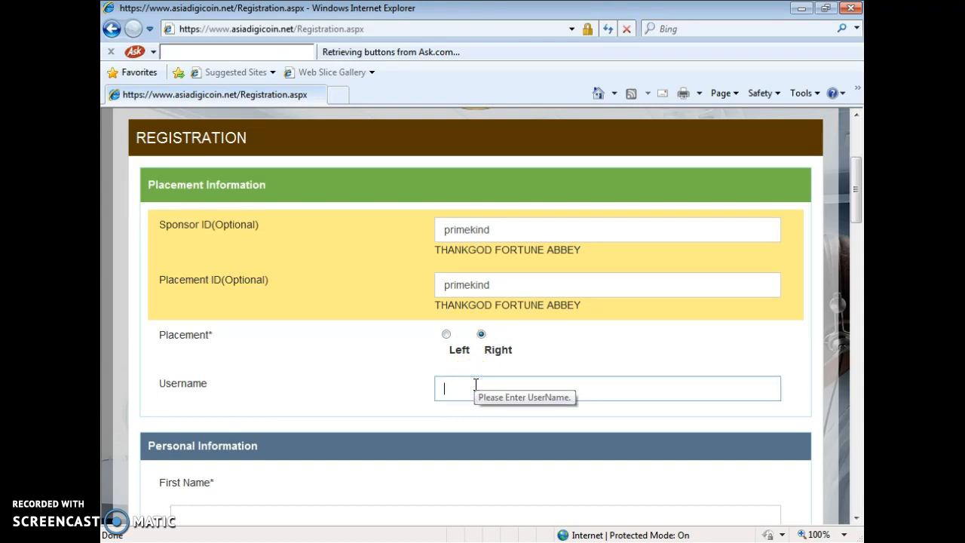
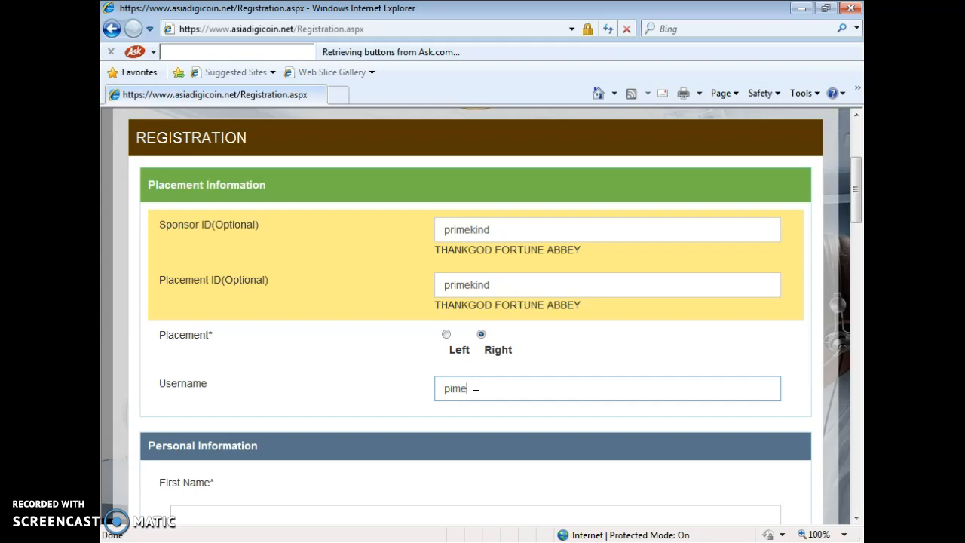
pyautogui.press('Tab')
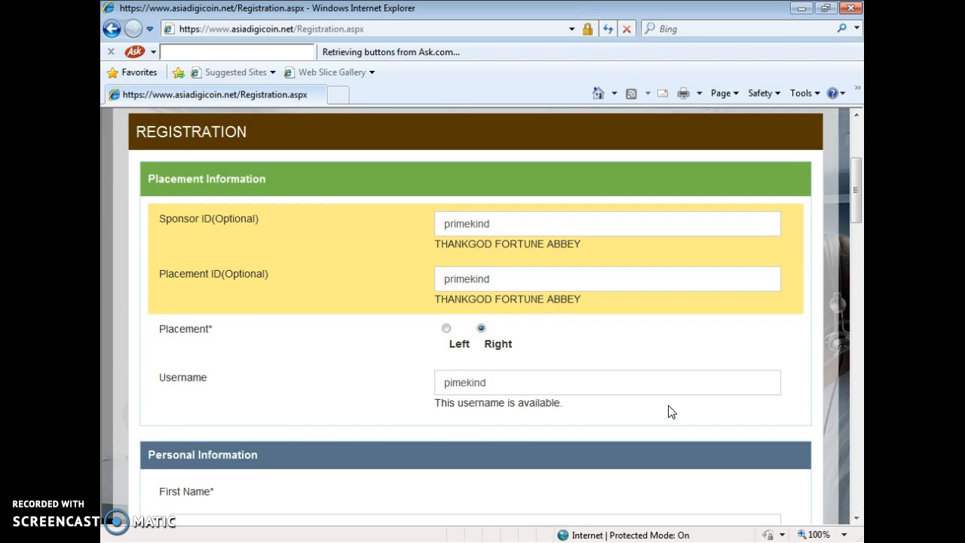
pyautogui.click(856, 216)
# Fill in the last name field
pyautogui.moveTo(855, 216); pyautogui.dragTo(857, 250)
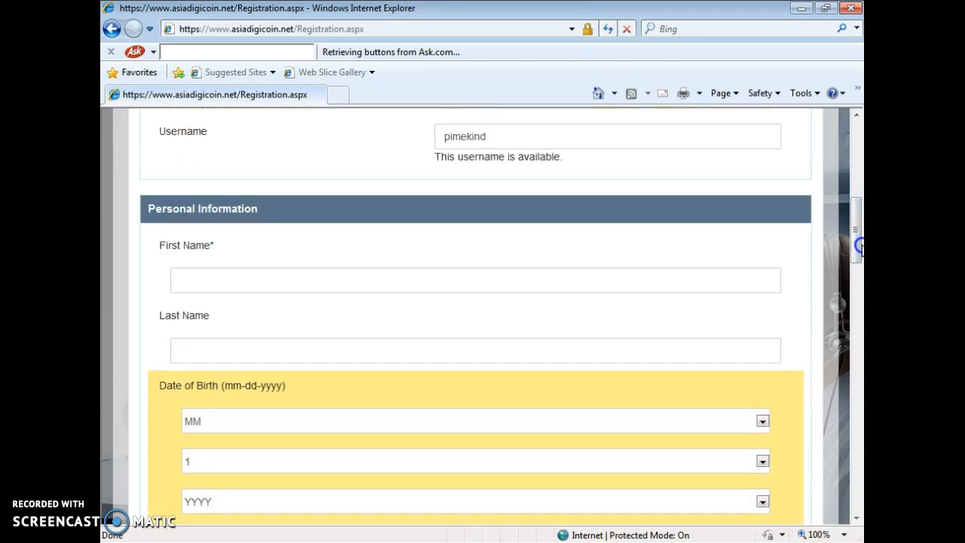
pyautogui.click(580, 289)
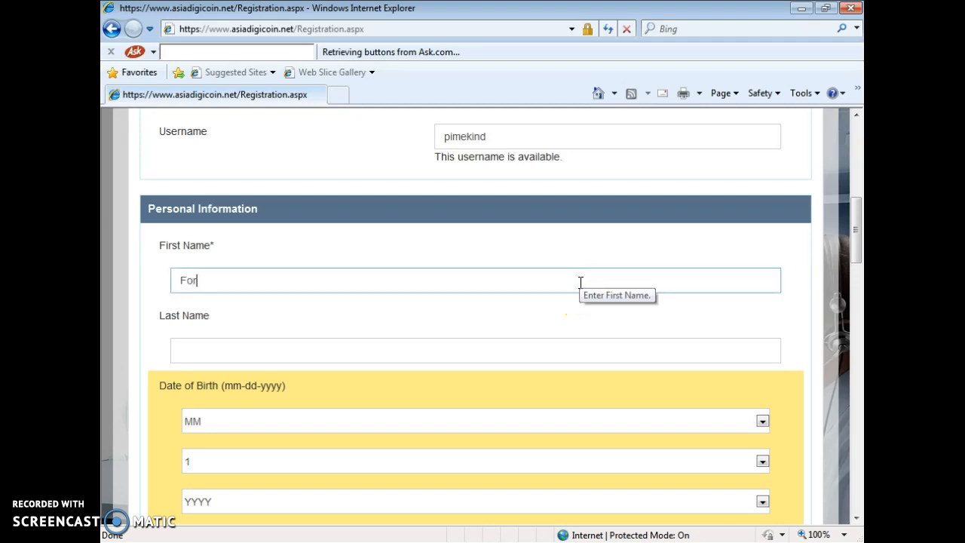
pyautogui.press('Tab')
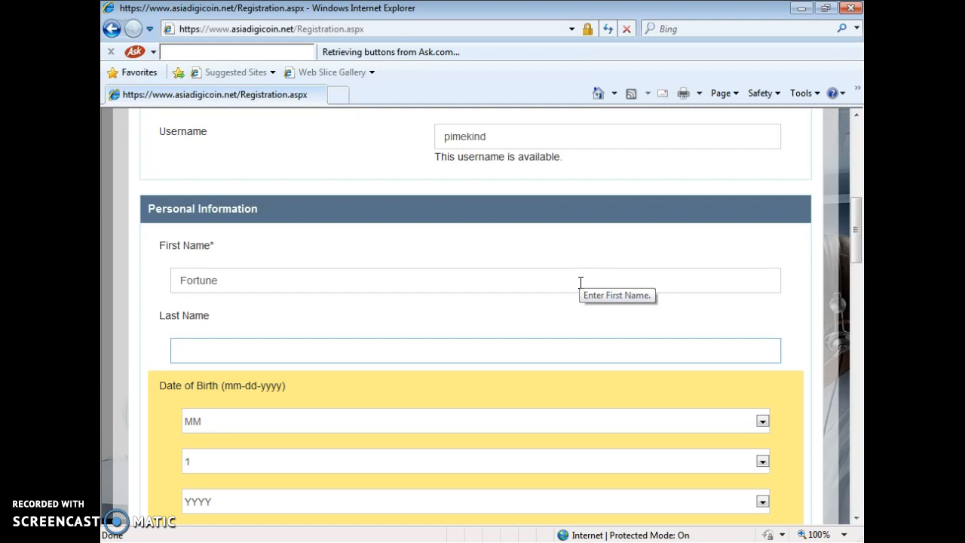
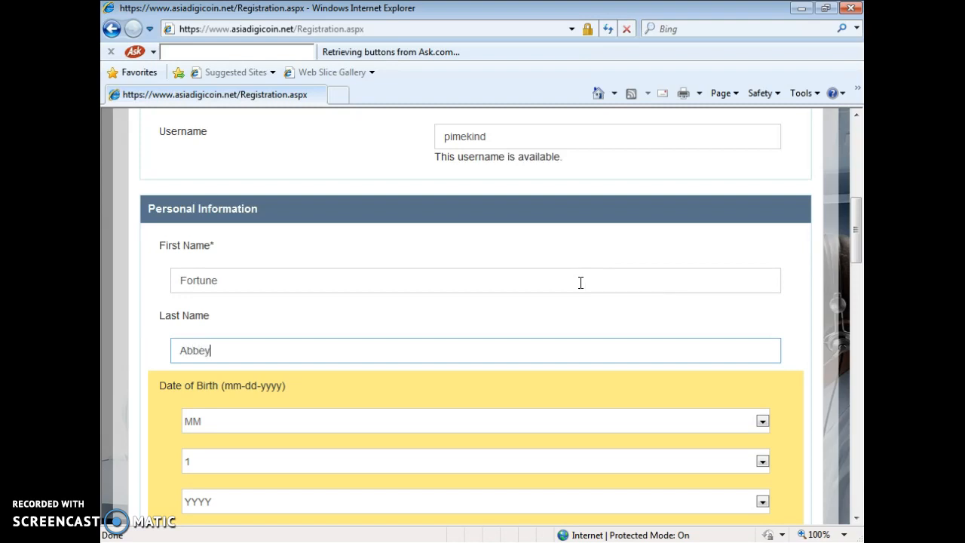
# Set the birth month to Mar and the birth day to 4
pyautogui.moveTo(858, 234); pyautogui.dragTo(858, 259)
pyautogui.click(665, 280)
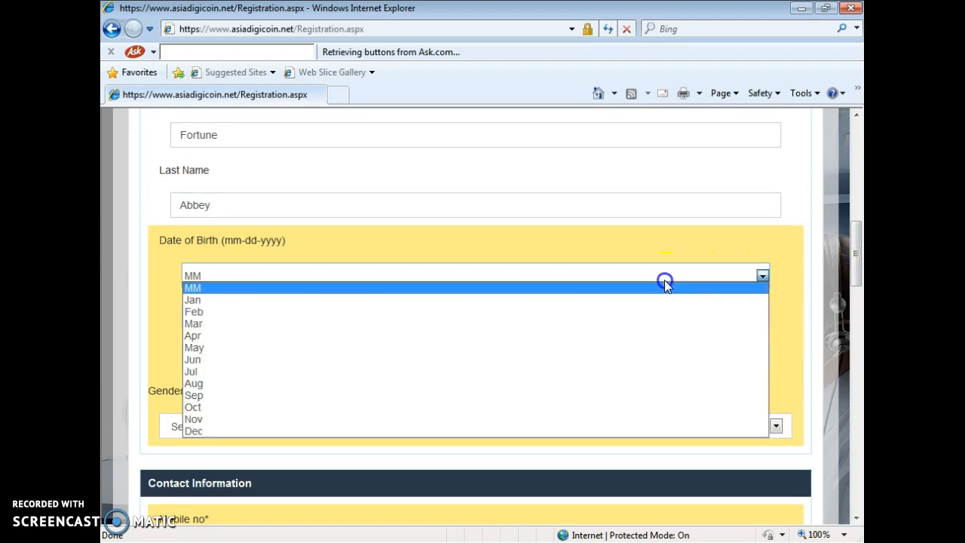
pyautogui.click(429, 325)
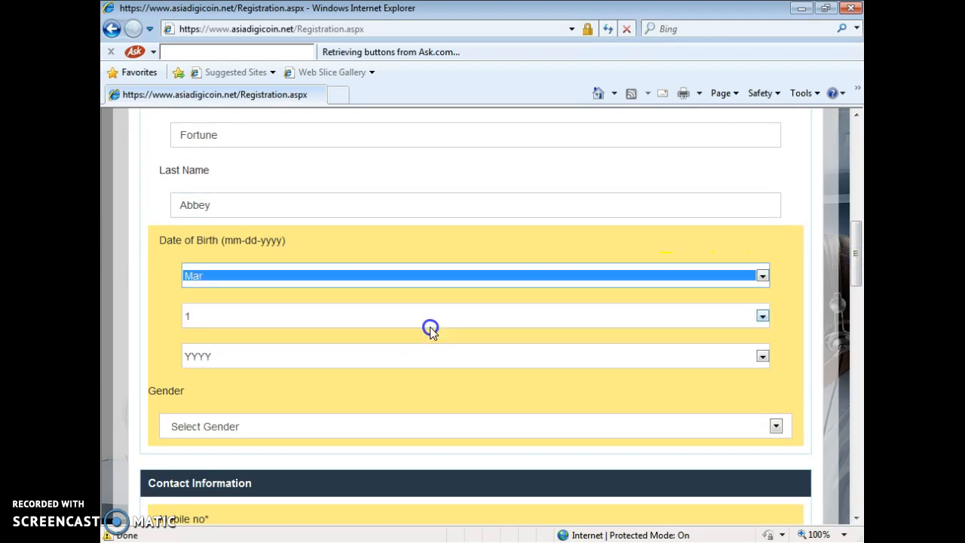
pyautogui.click(388, 322)
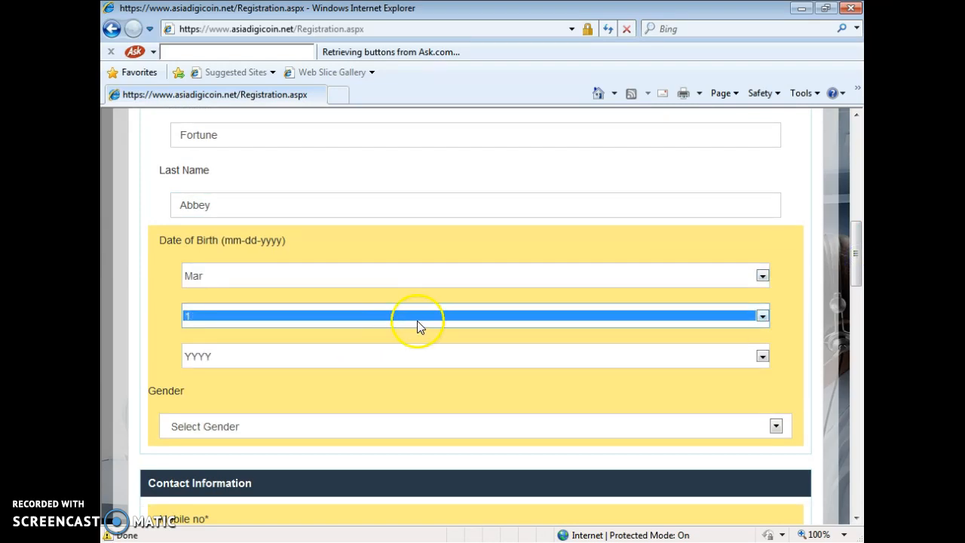
pyautogui.click(420, 326)
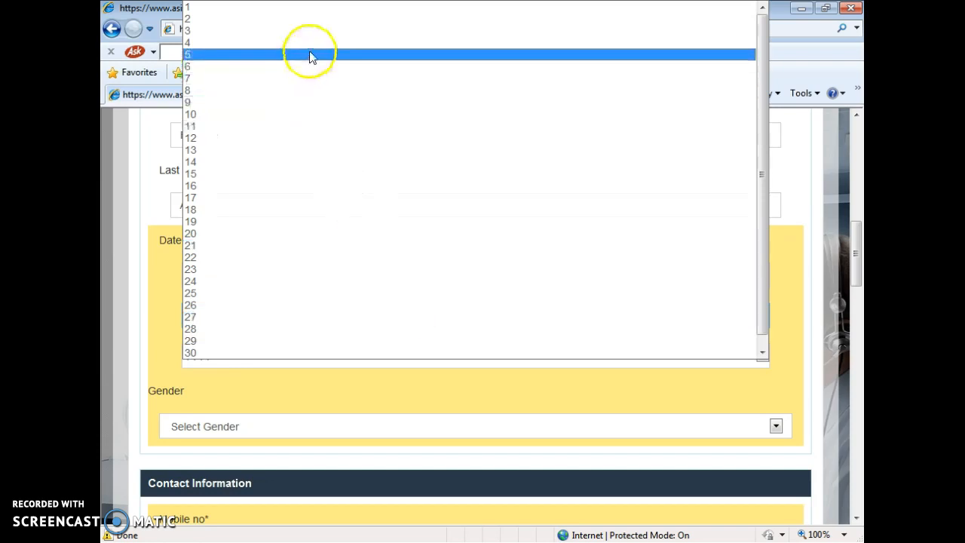
pyautogui.click(313, 43)
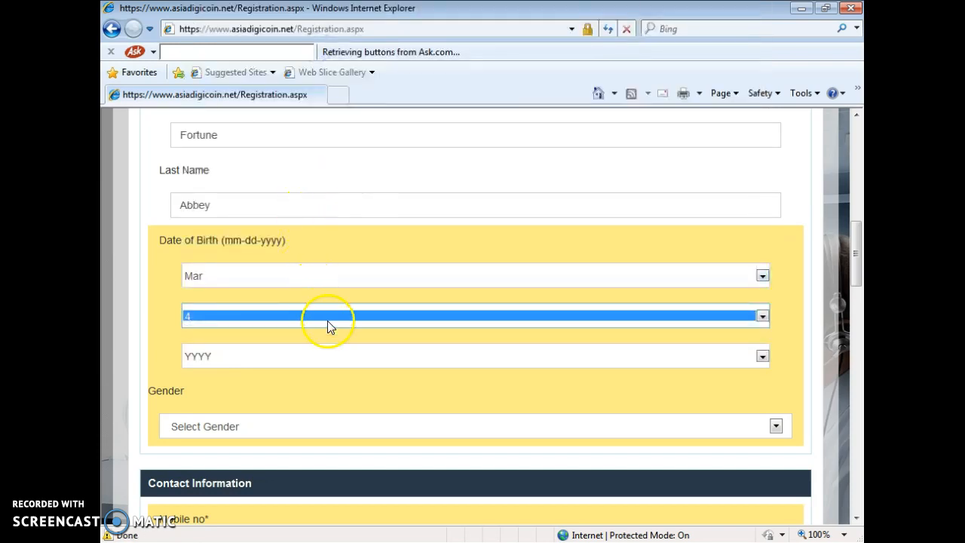
pyautogui.click(352, 367)
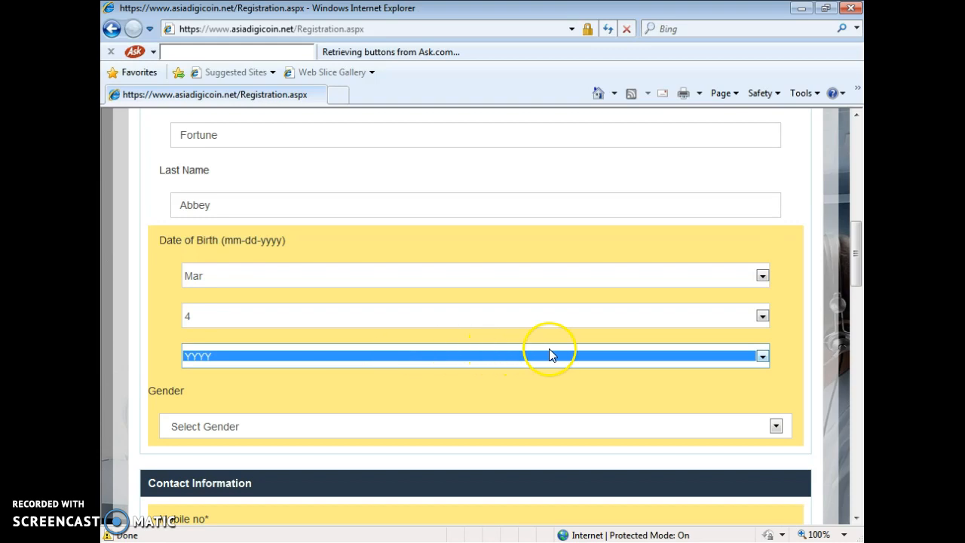
pyautogui.click(559, 352)
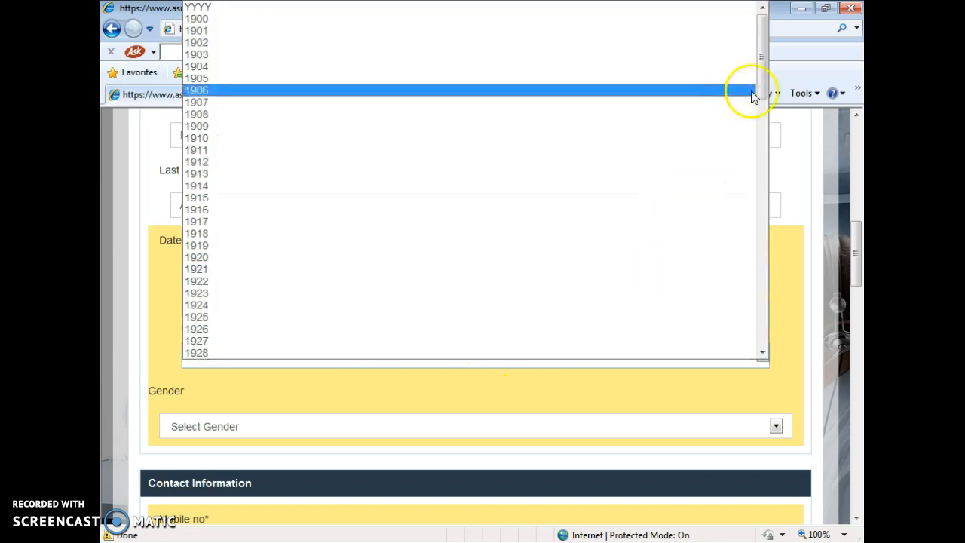
pyautogui.click(785, 255)
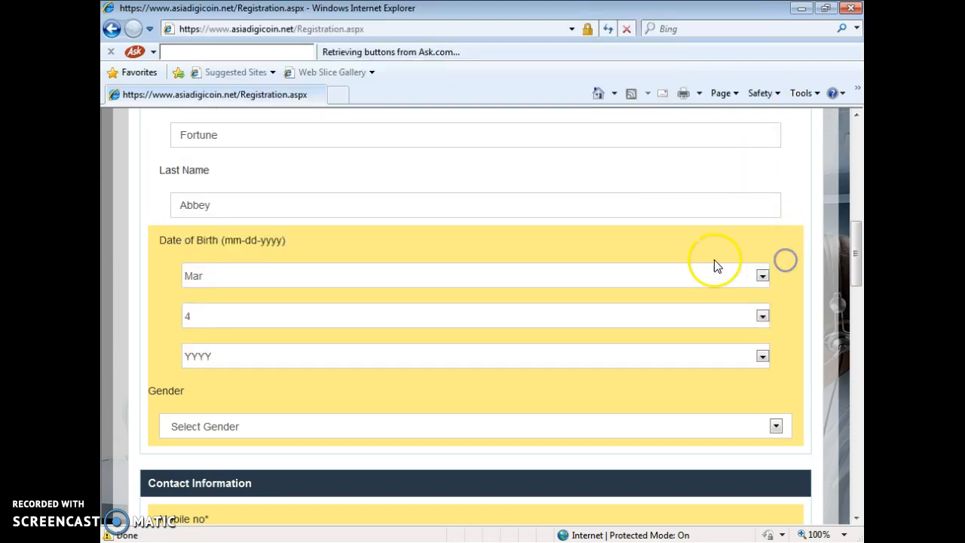
pyautogui.click(694, 277)
pyautogui.click(693, 277)
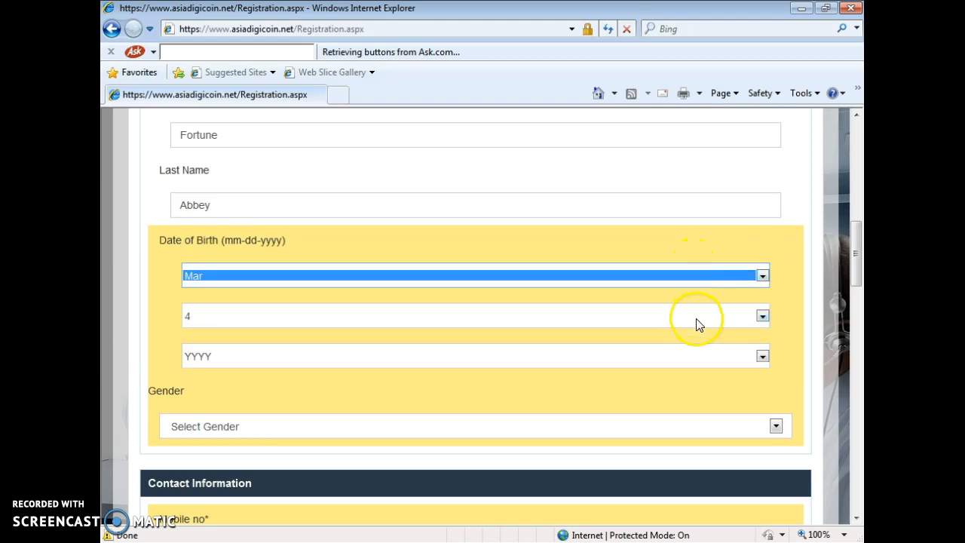
pyautogui.click(696, 319)
pyautogui.click(787, 320)
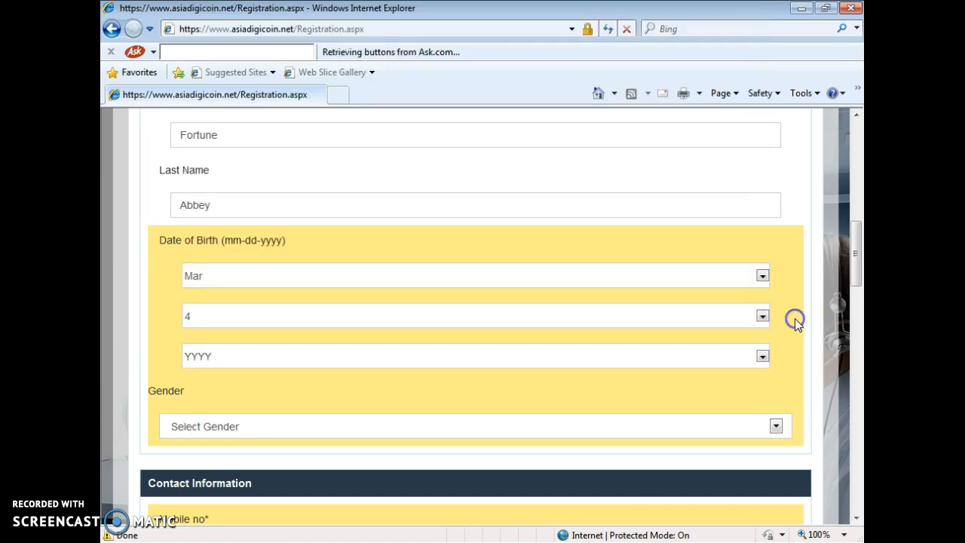
pyautogui.click(738, 356)
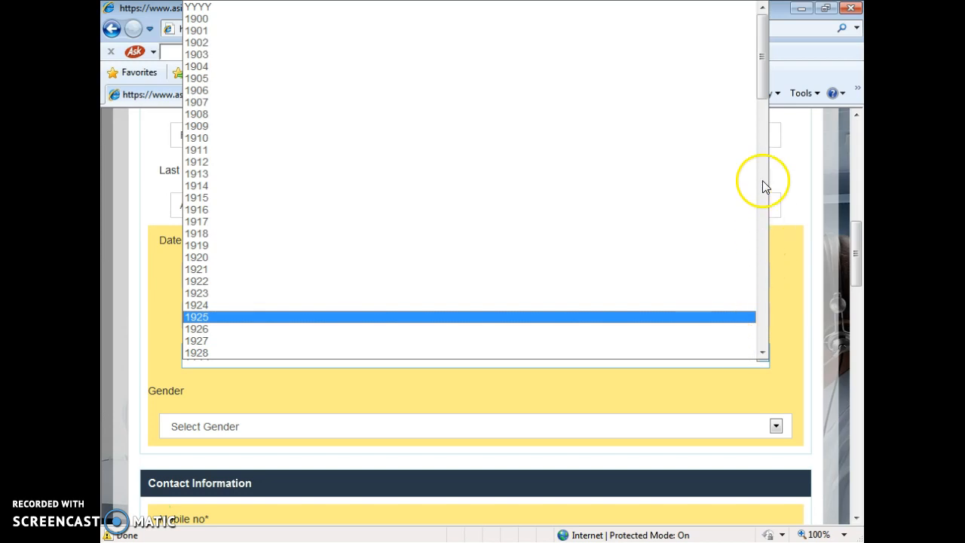
pyautogui.click(763, 79)
pyautogui.moveTo(763, 78); pyautogui.dragTo(768, 252)
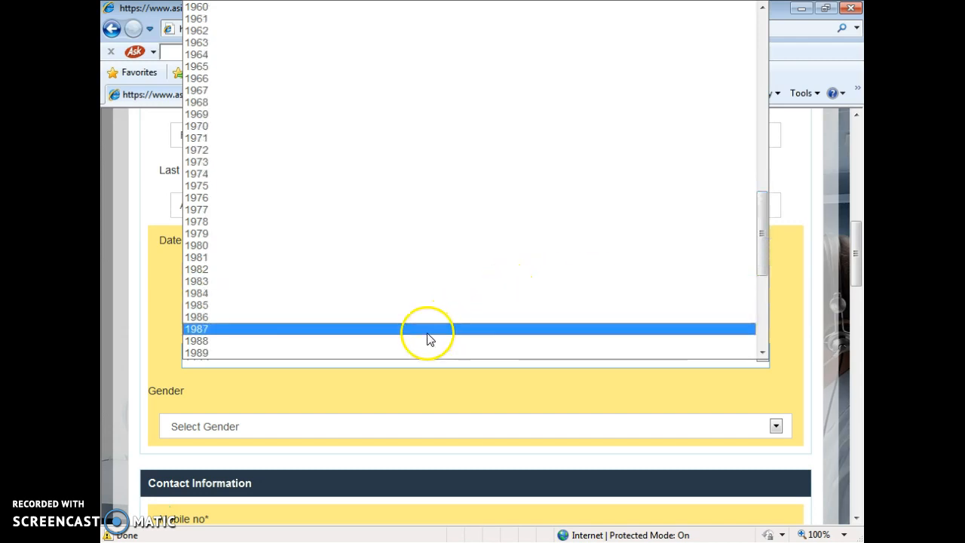
pyautogui.click(426, 329)
pyautogui.click(480, 386)
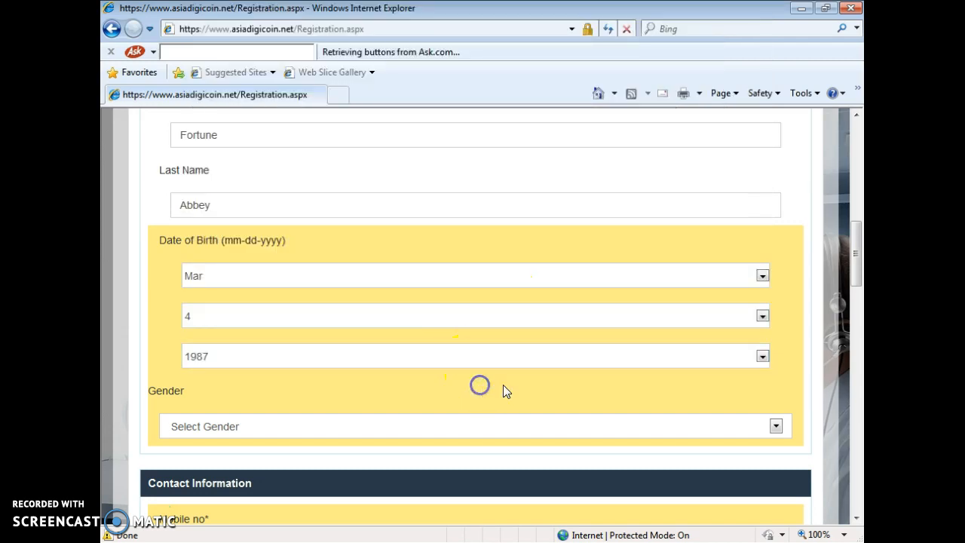
# Set the gender to Male
pyautogui.moveTo(854, 263); pyautogui.dragTo(858, 296)
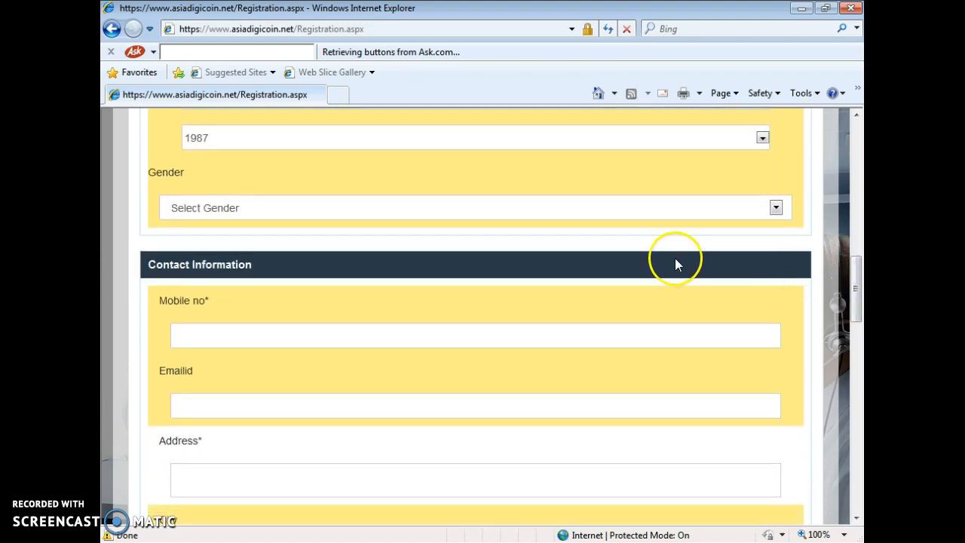
pyautogui.click(711, 210)
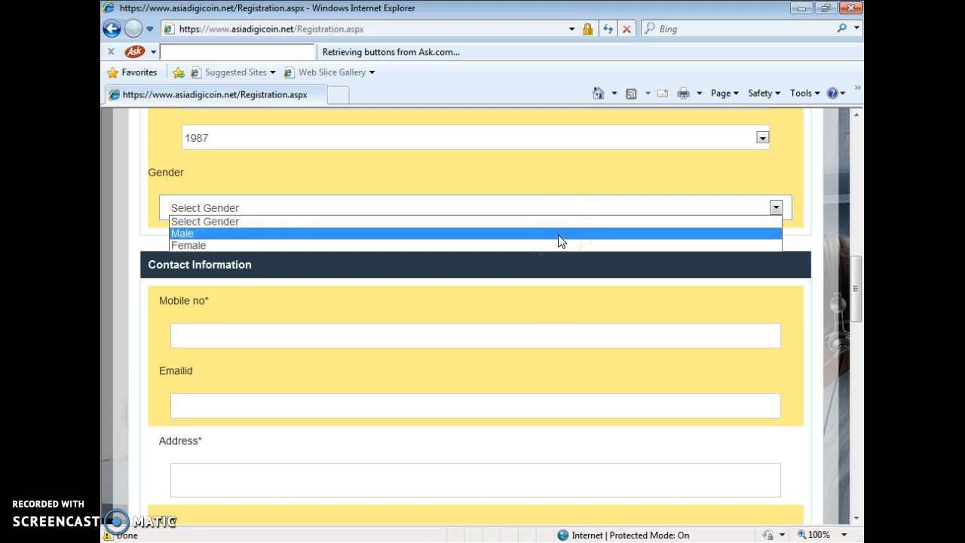
pyautogui.click(559, 234)
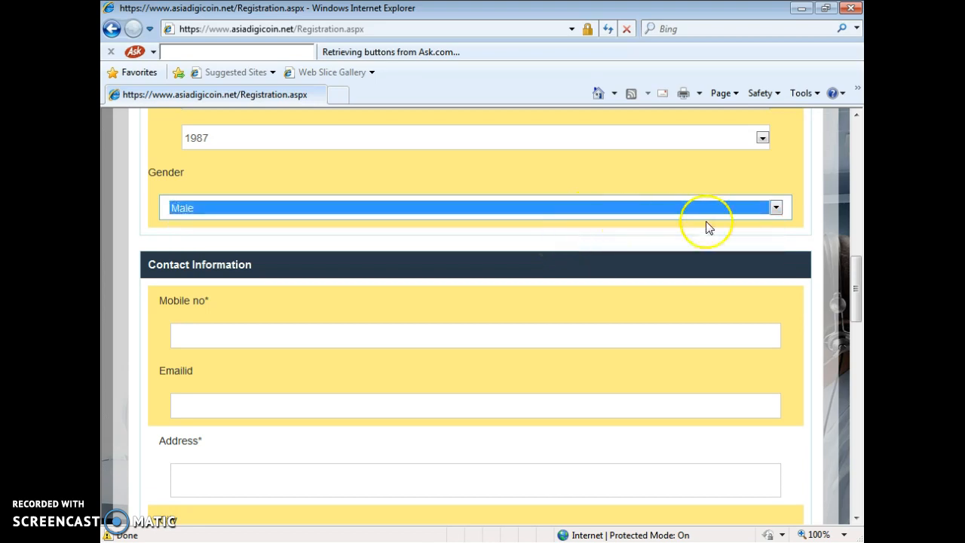
pyautogui.moveTo(858, 280); pyautogui.dragTo(856, 287)
pyautogui.click(690, 253)
pyautogui.click(673, 224)
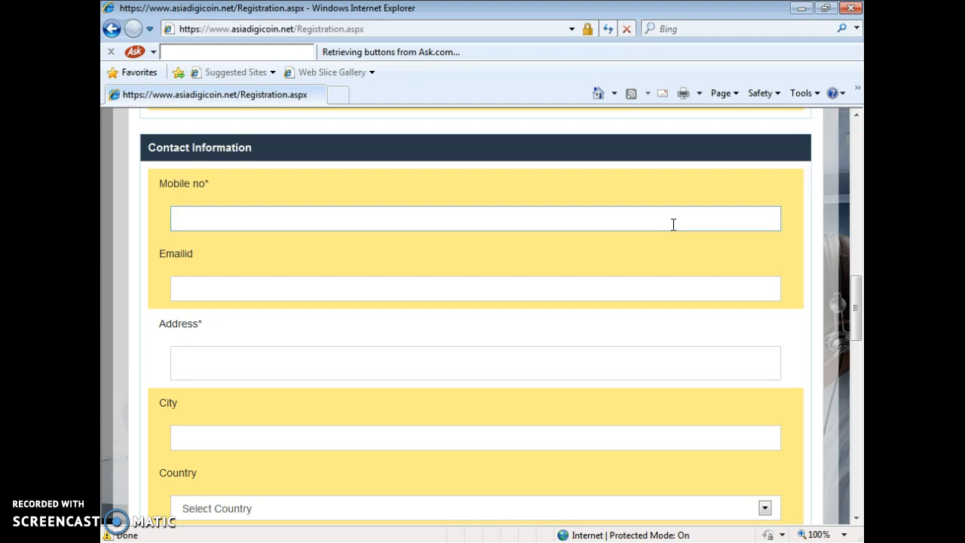
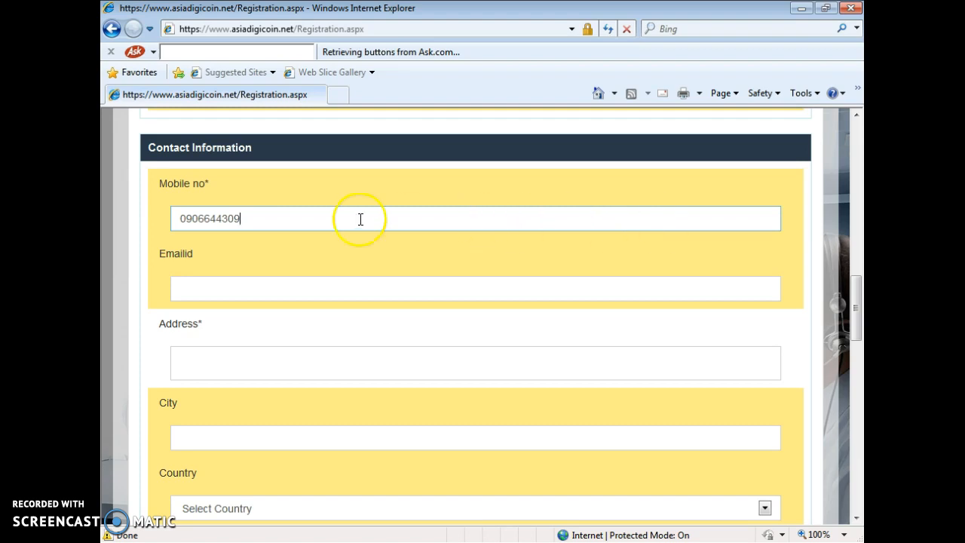
# Enter the mobile number, removing the leading 0 and adding the final digit
pyautogui.click(187, 219)
pyautogui.press('BackSpace')
pyautogui.click(249, 218)
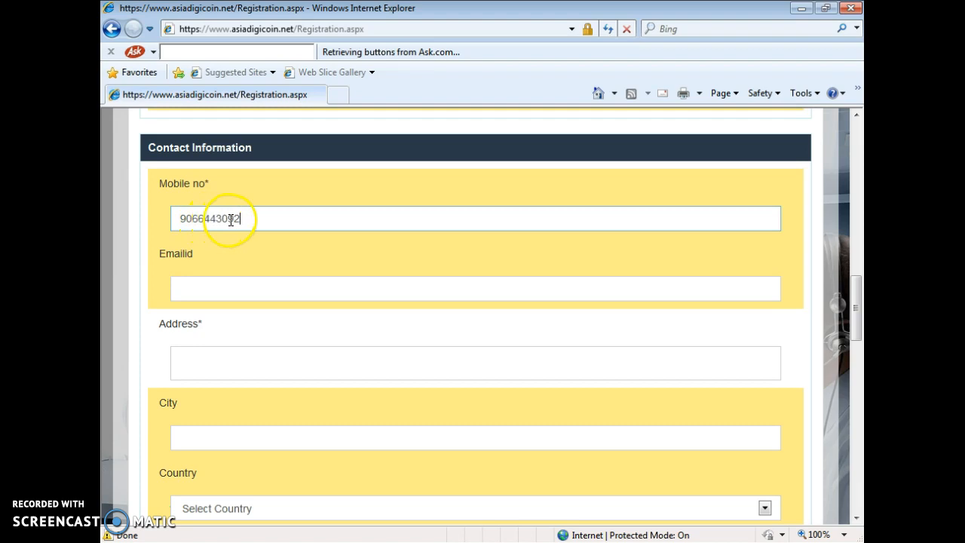
pyautogui.click(239, 220)
pyautogui.click(233, 294)
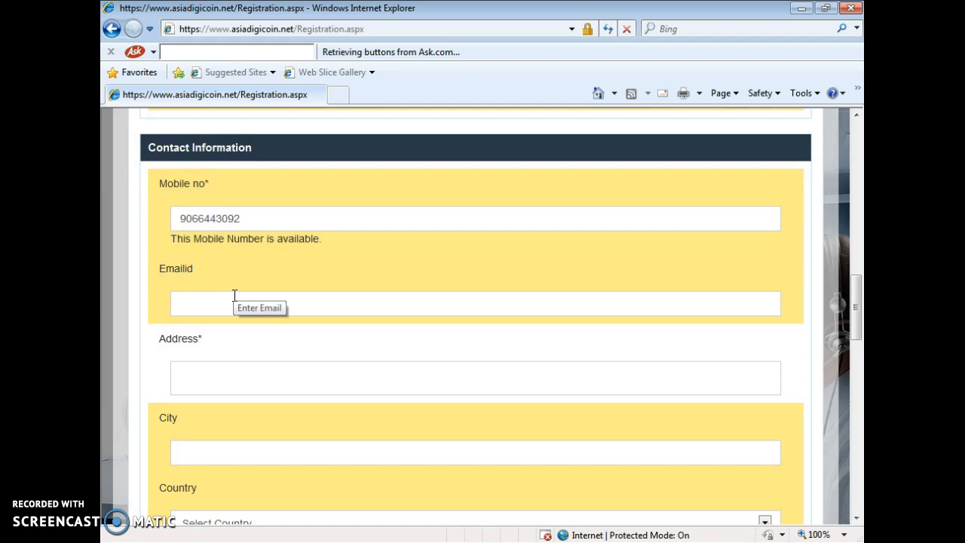
# Enter the e-mail address so the site confirms it is available
pyautogui.click(218, 303)
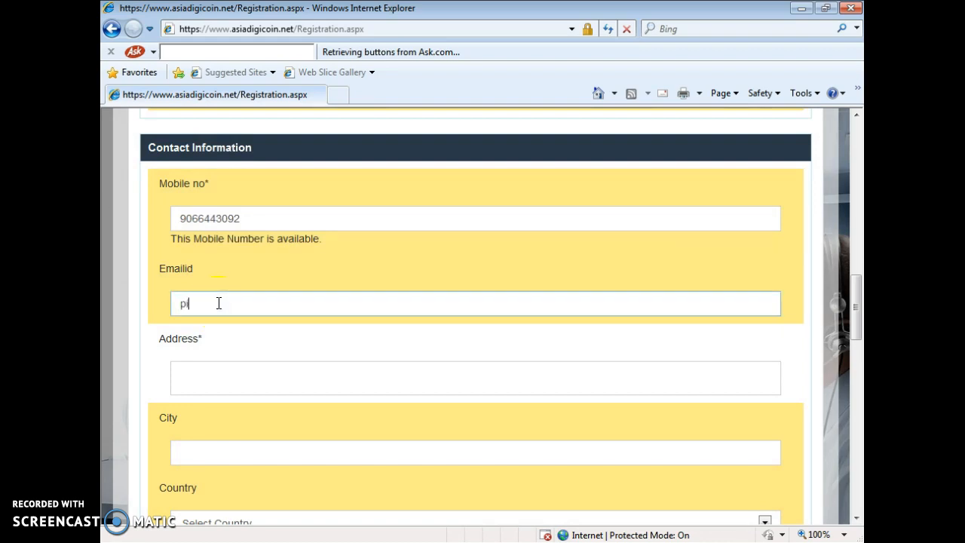
pyautogui.click(216, 377)
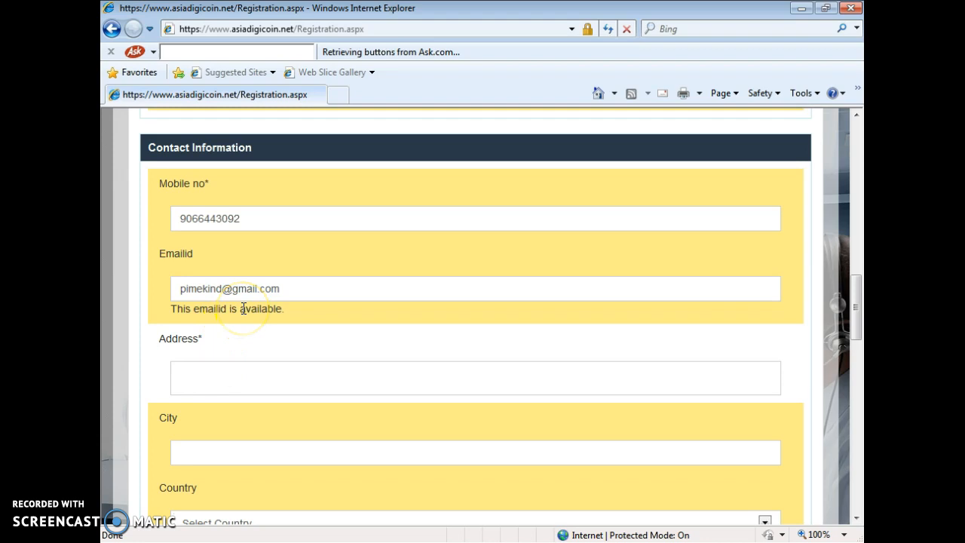
# Type the full street address into the Address field, retyping the town name capitalised
pyautogui.click(244, 379)
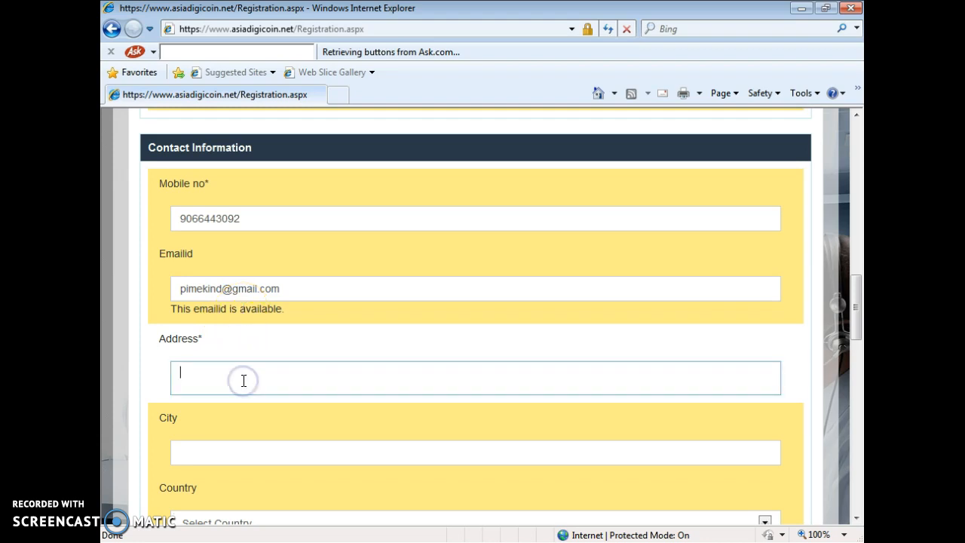
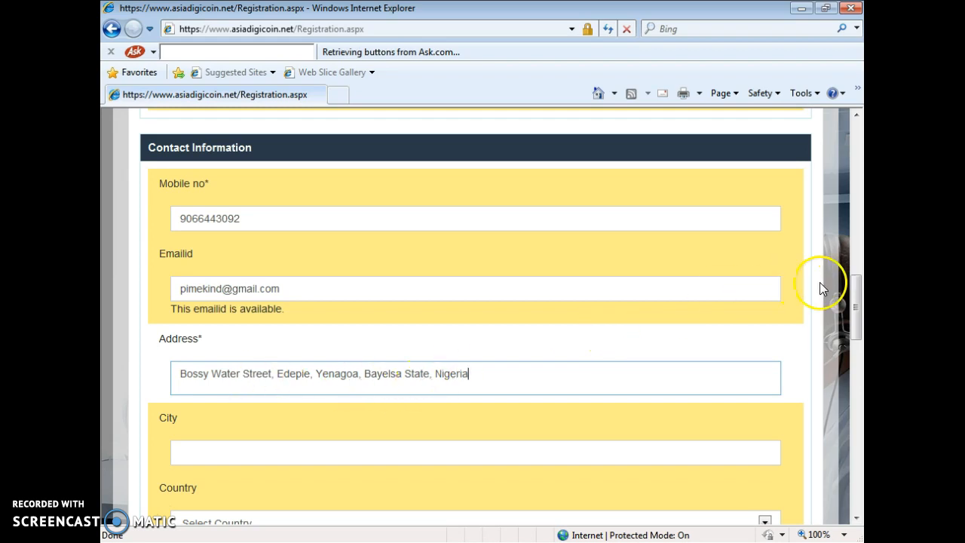
pyautogui.moveTo(855, 308); pyautogui.dragTo(852, 338)
# Enter the city, set Country to Nigeria [+234] and State to Bayelsa
pyautogui.click(631, 260)
pyautogui.write('Yenag')
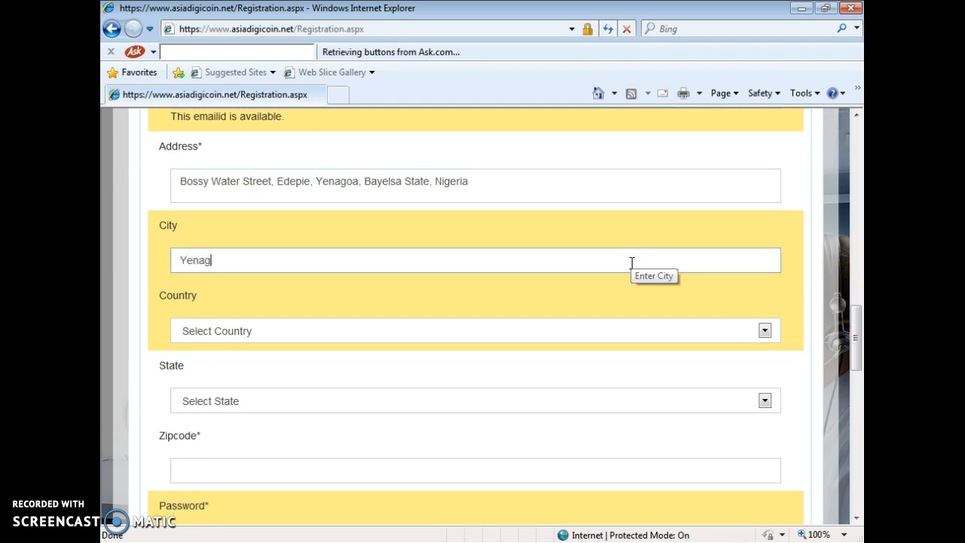
pyautogui.write('oa')
pyautogui.click(527, 330)
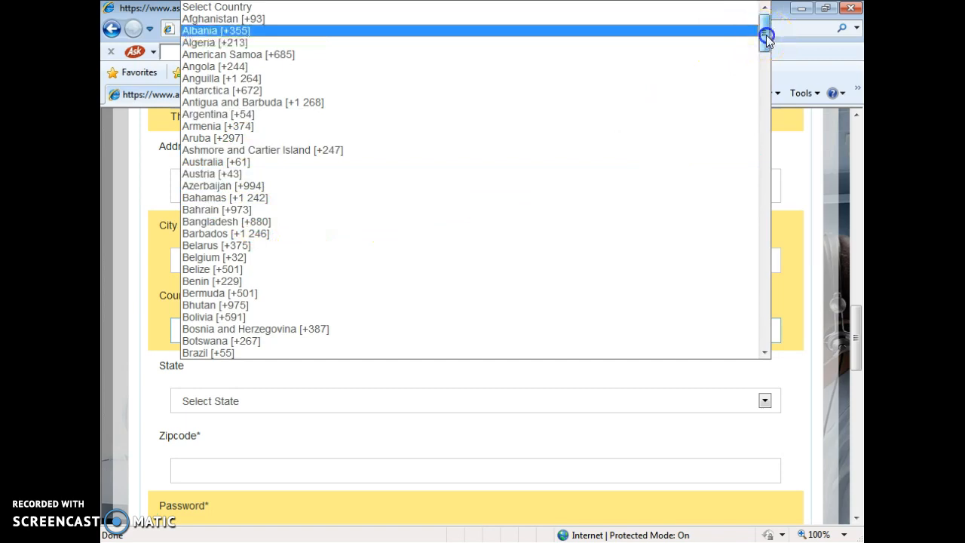
pyautogui.moveTo(766, 37); pyautogui.dragTo(760, 237)
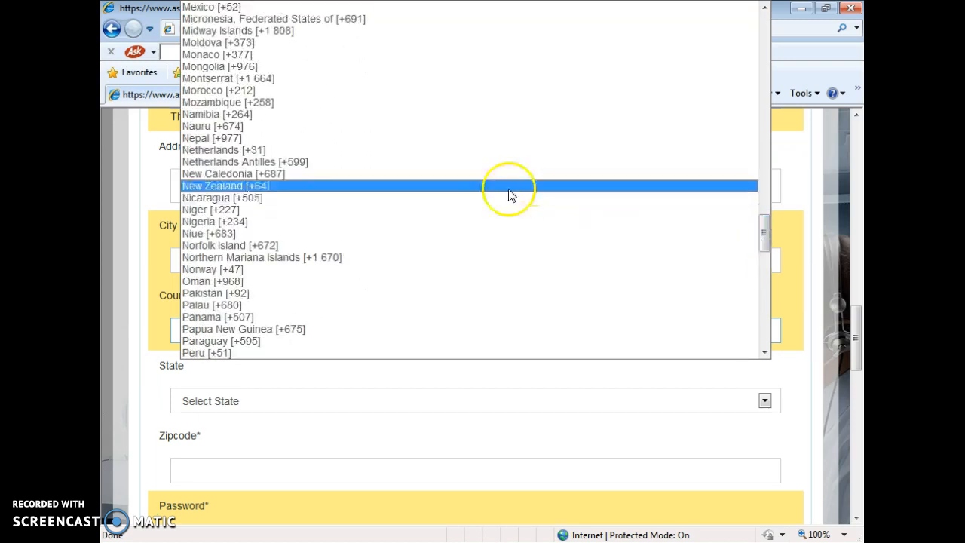
pyautogui.click(219, 222)
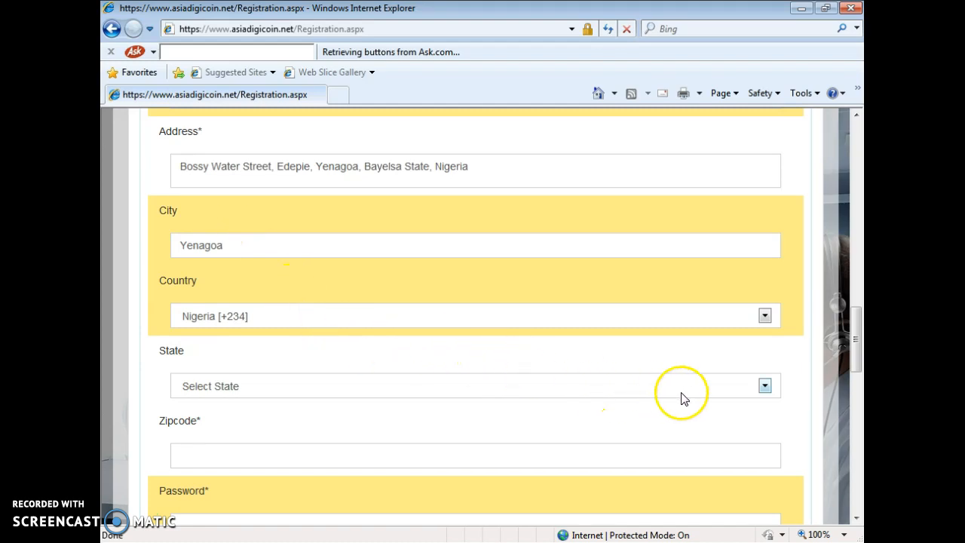
pyautogui.click(763, 387)
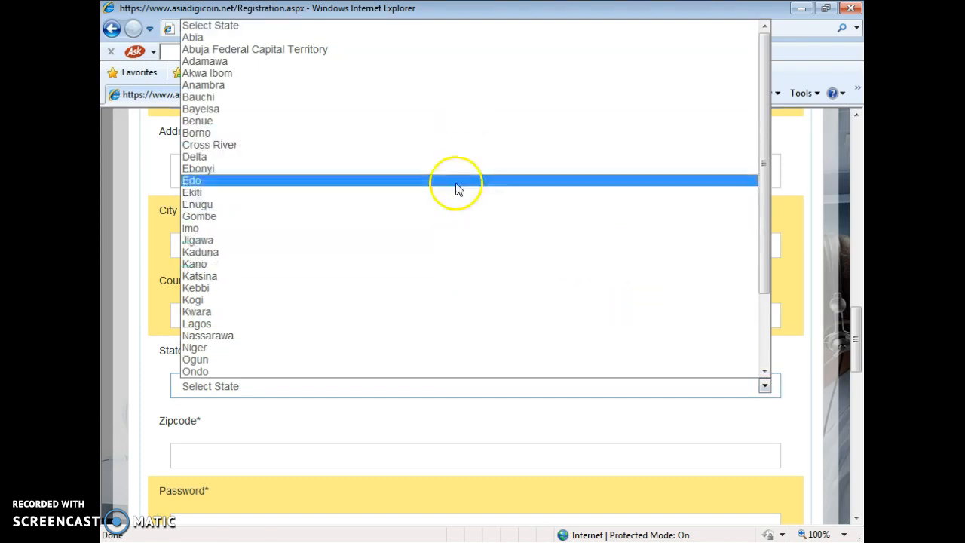
pyautogui.click(436, 109)
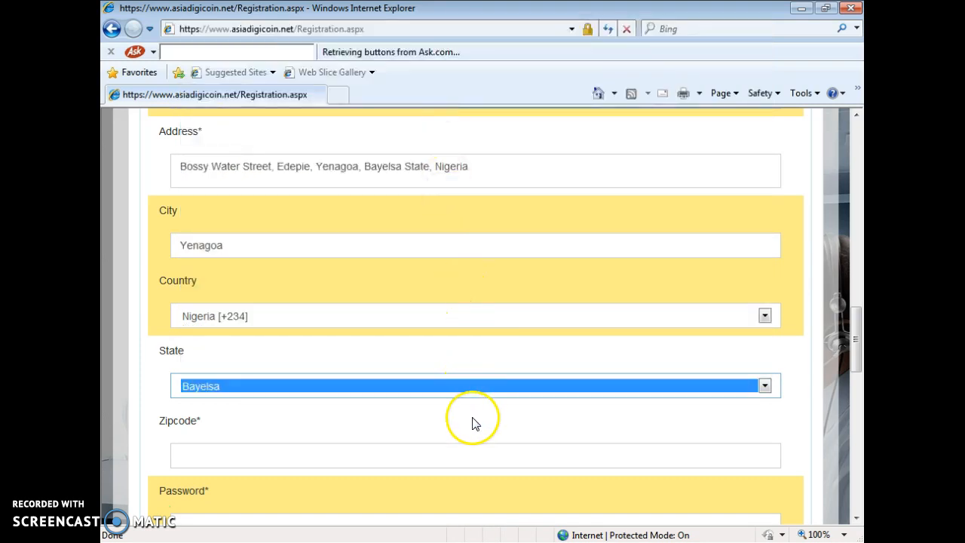
pyautogui.click(493, 457)
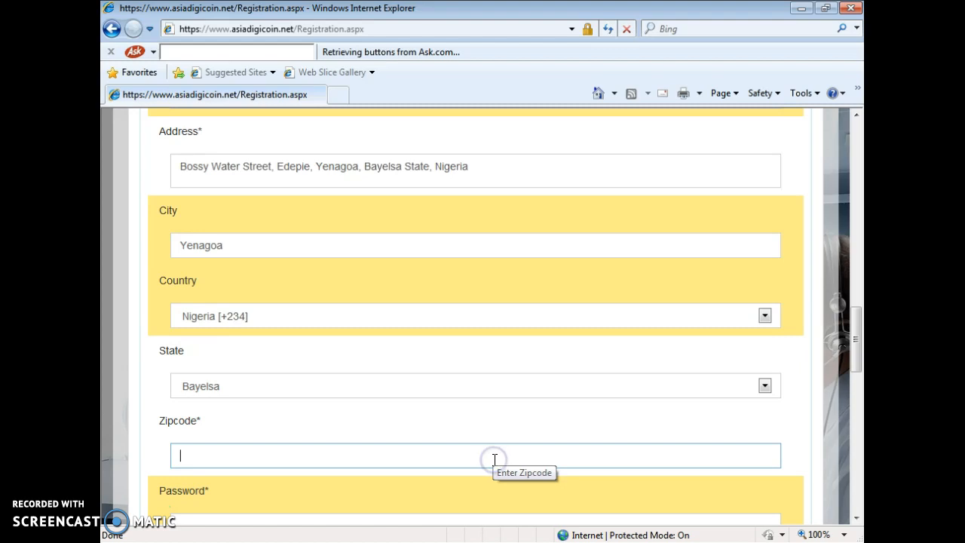
# Enter the zipcode and scroll down to the password fields
pyautogui.click(476, 459)
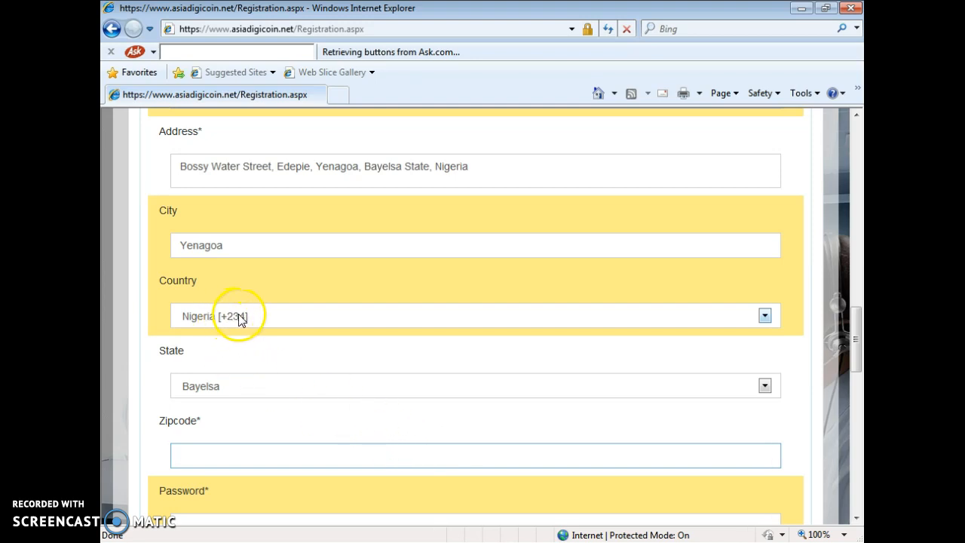
pyautogui.click(277, 457)
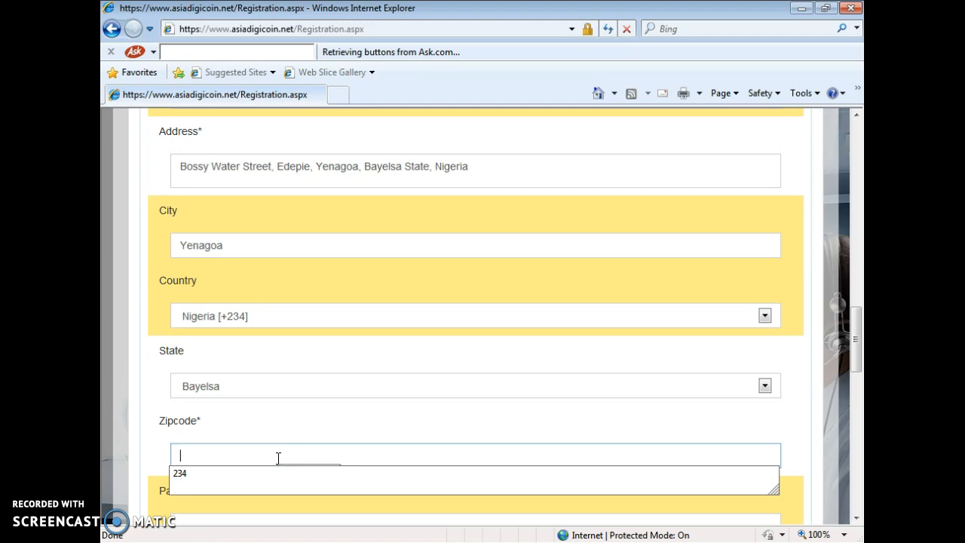
pyautogui.write('234')
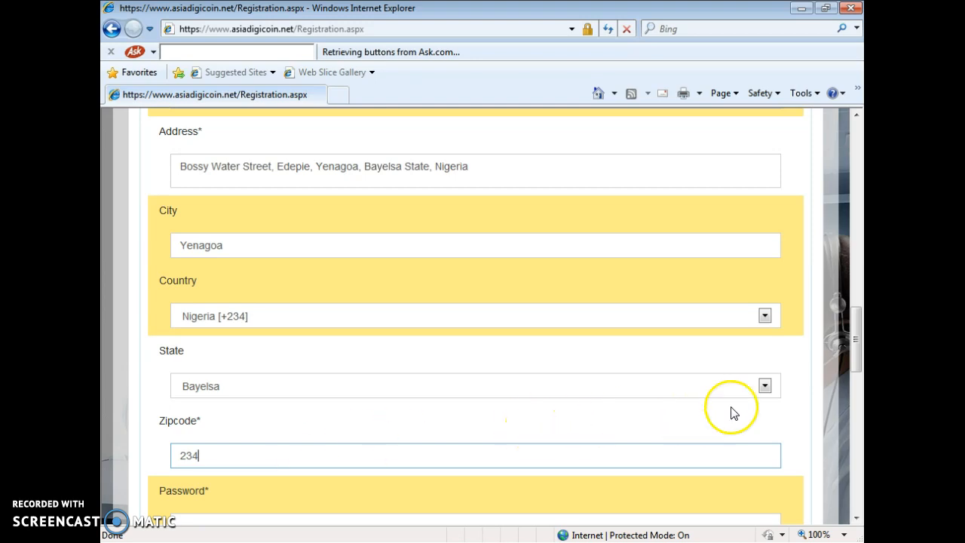
pyautogui.click(859, 355)
pyautogui.moveTo(859, 354); pyautogui.dragTo(860, 393)
pyautogui.click(459, 278)
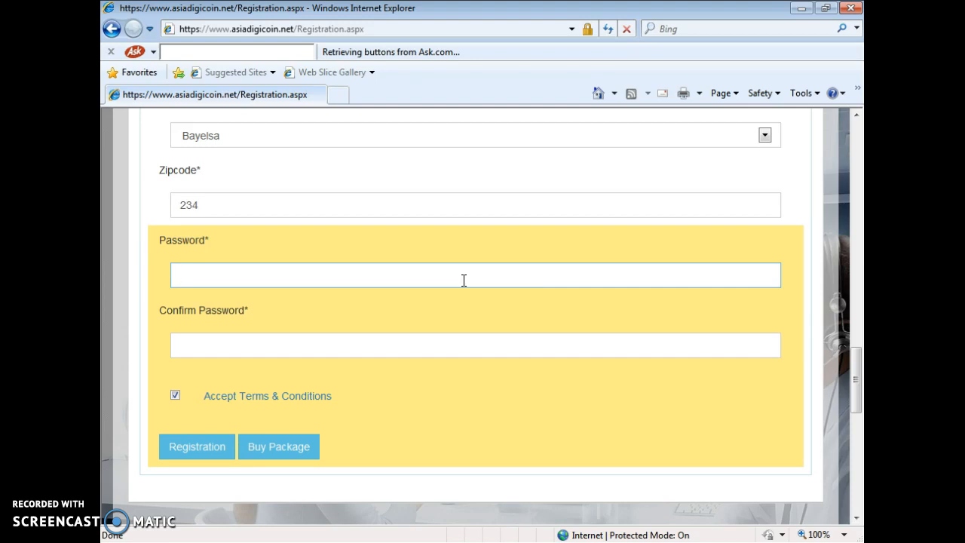
# Enter and confirm the account password, accept the terms, and submit the registration
pyautogui.write('•••••••••••')
pyautogui.press('Tab')
pyautogui.write('*******')
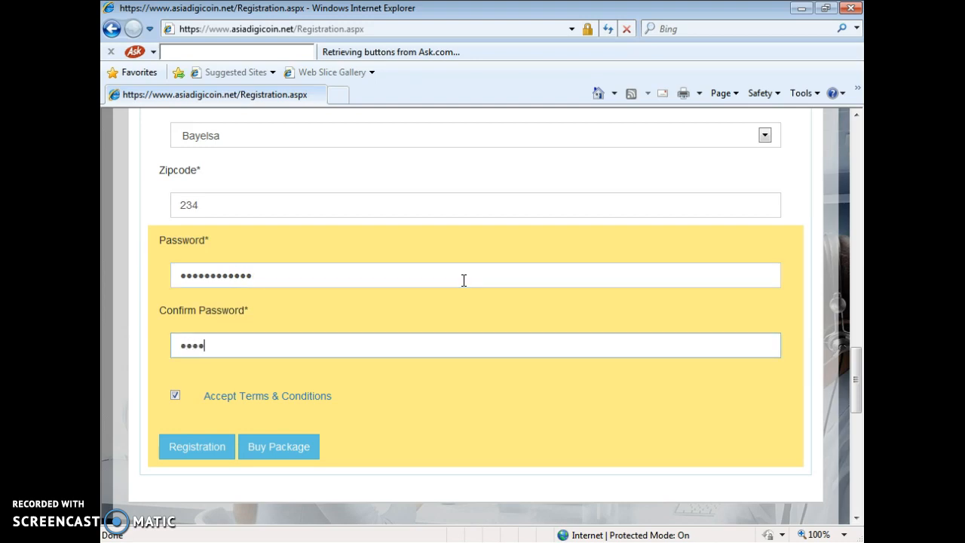
pyautogui.write('*****')
pyautogui.click(175, 397)
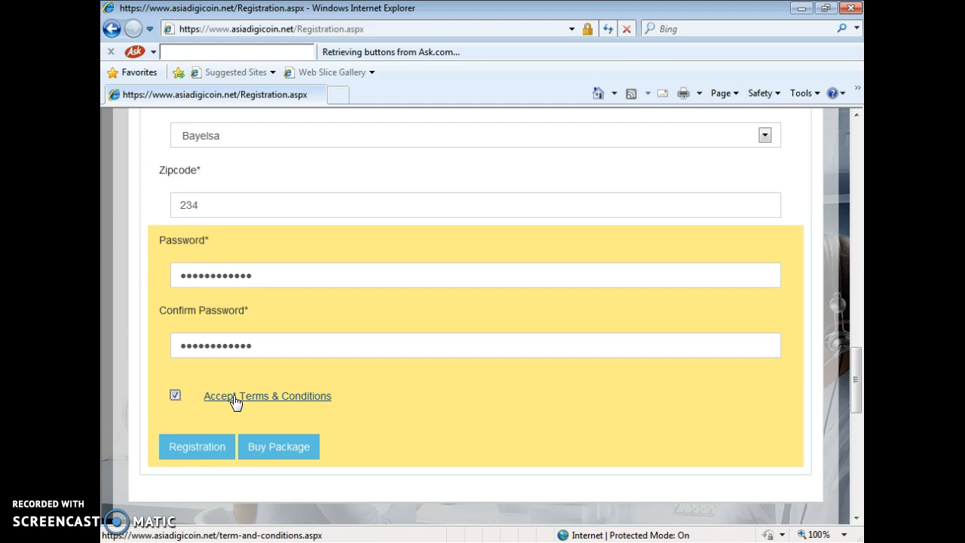
pyautogui.click(384, 426)
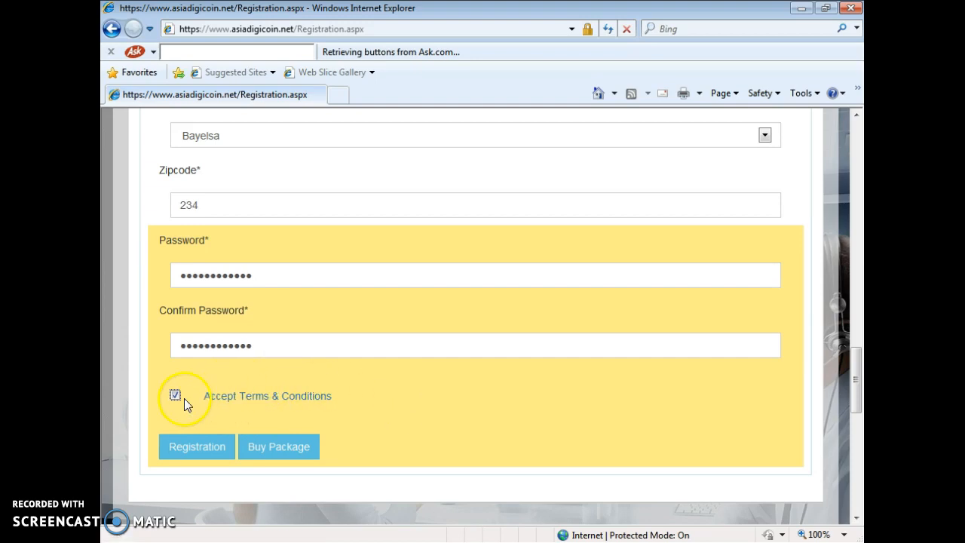
pyautogui.click(177, 450)
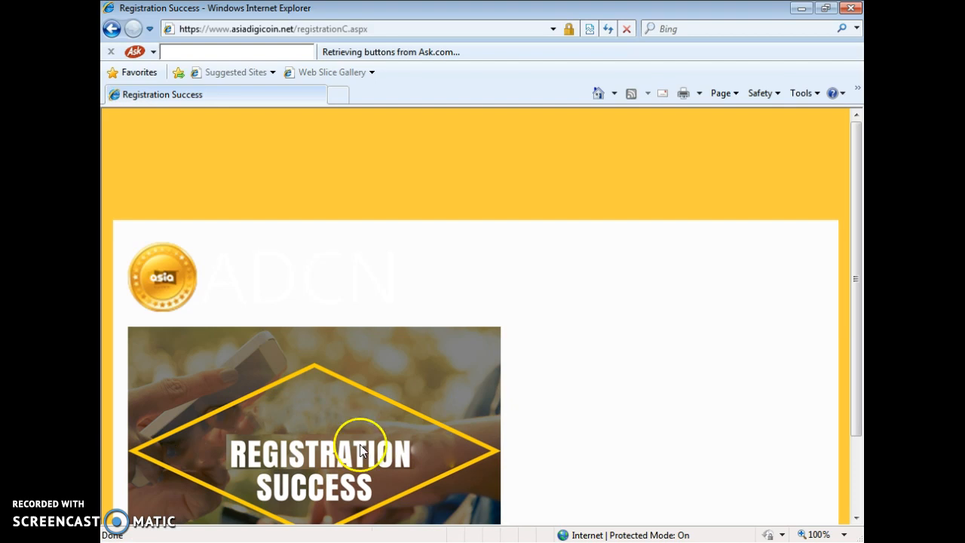
# Scroll down the Registration Success page to read the membership package confirmation message
pyautogui.moveTo(860, 204); pyautogui.dragTo(859, 312)
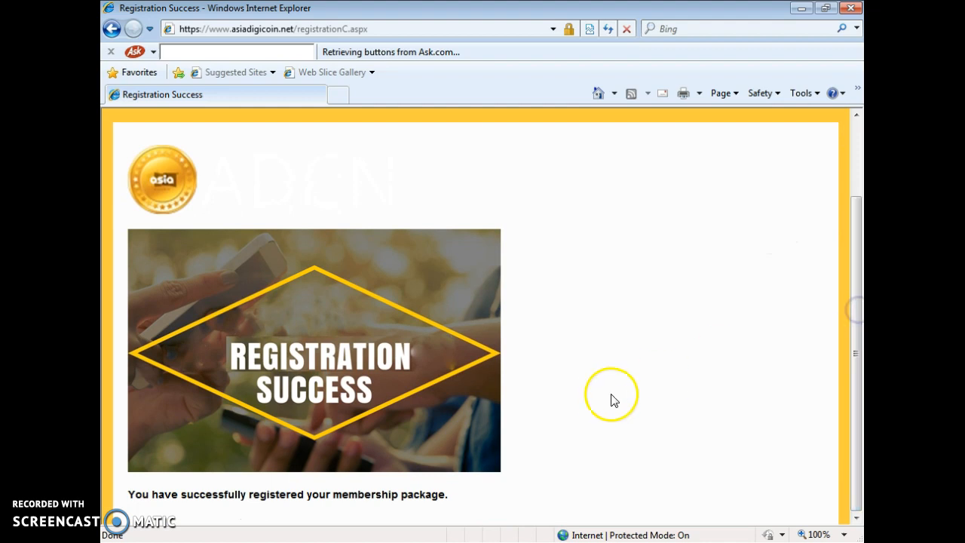